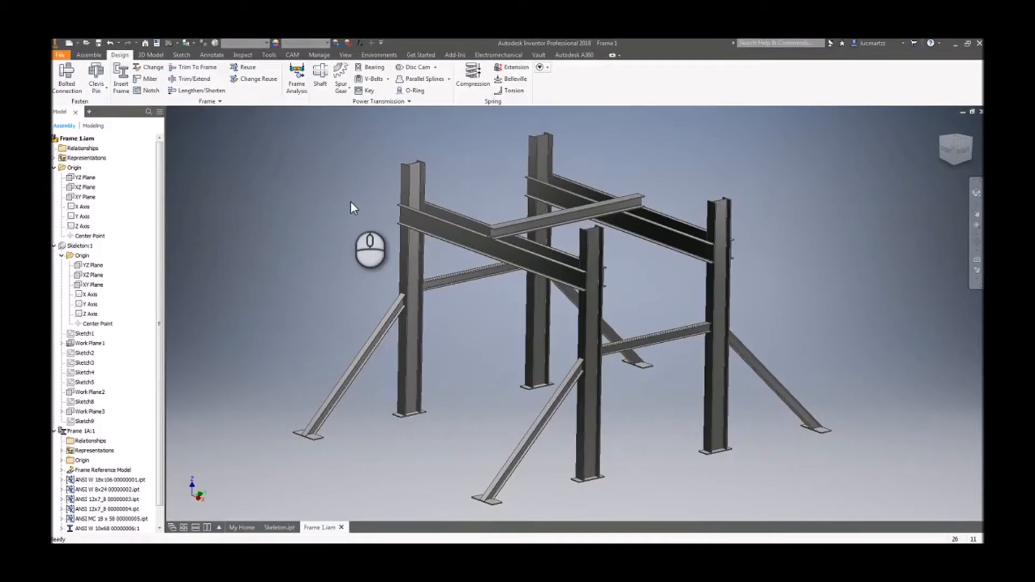
- Enter Frame Analysis and create a new static analysis simulation, keeping the Default design view representation
left_click(297, 86)
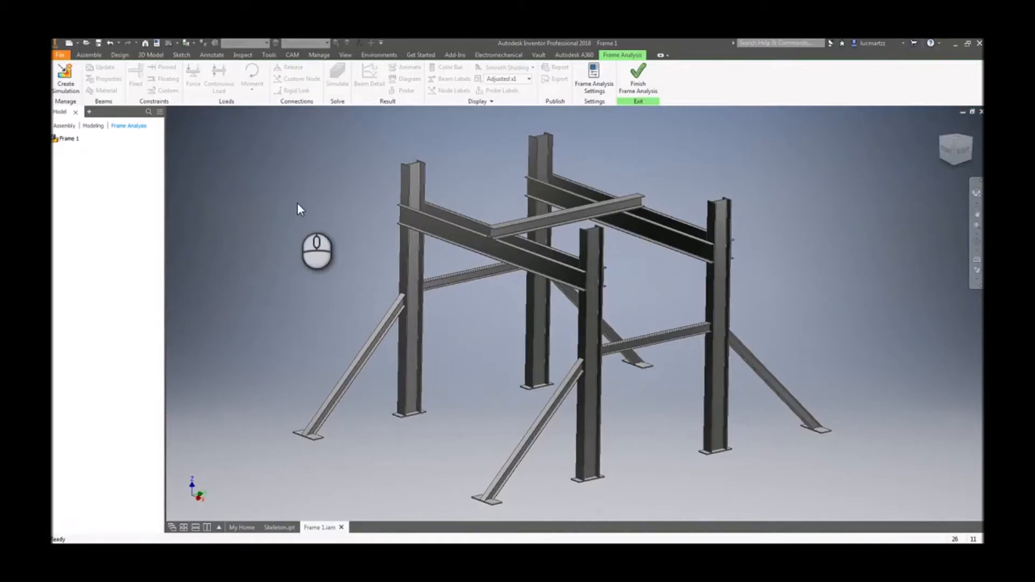
left_click(76, 92)
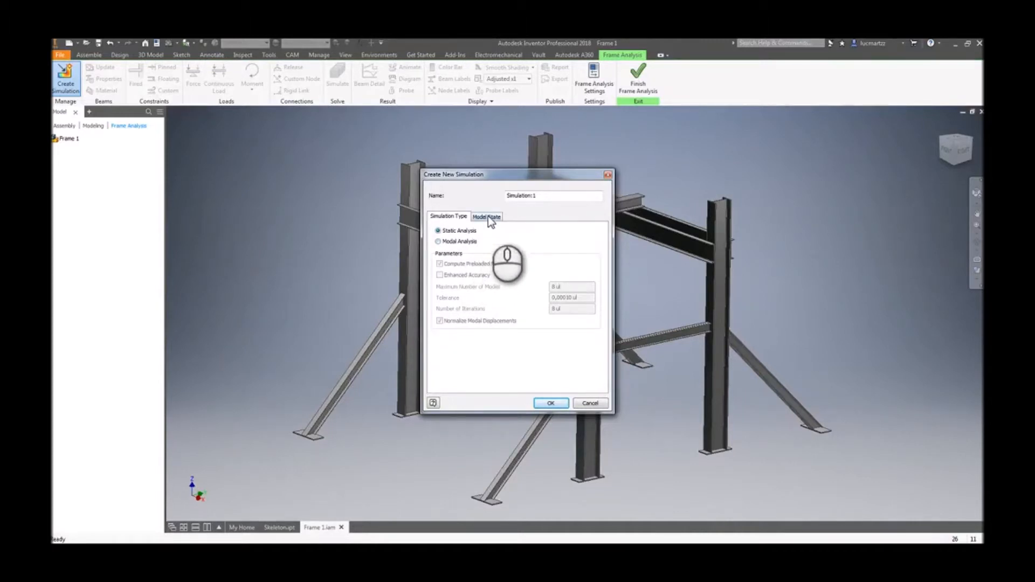
left_click(539, 197)
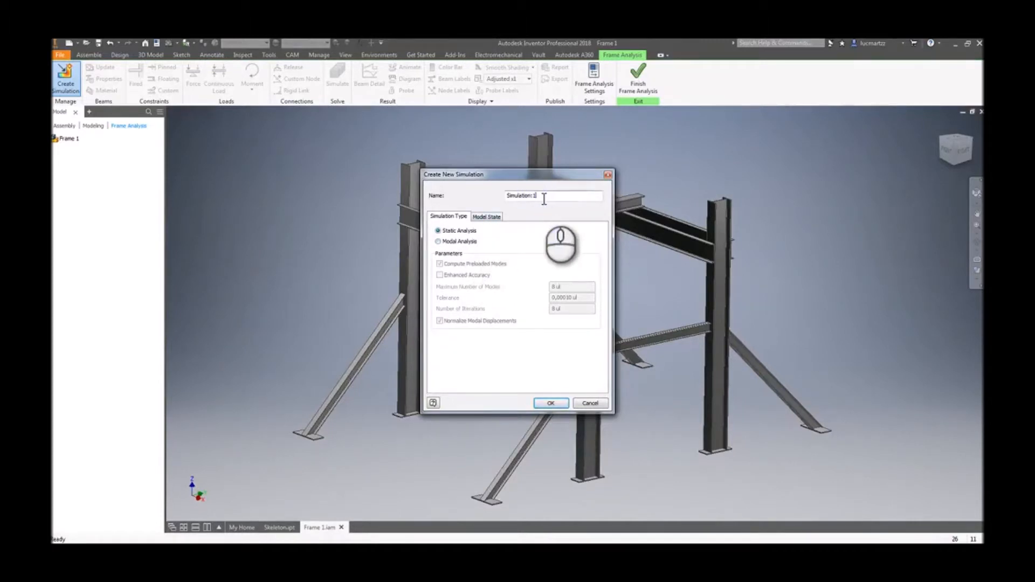
left_click(487, 217)
left_click(472, 256)
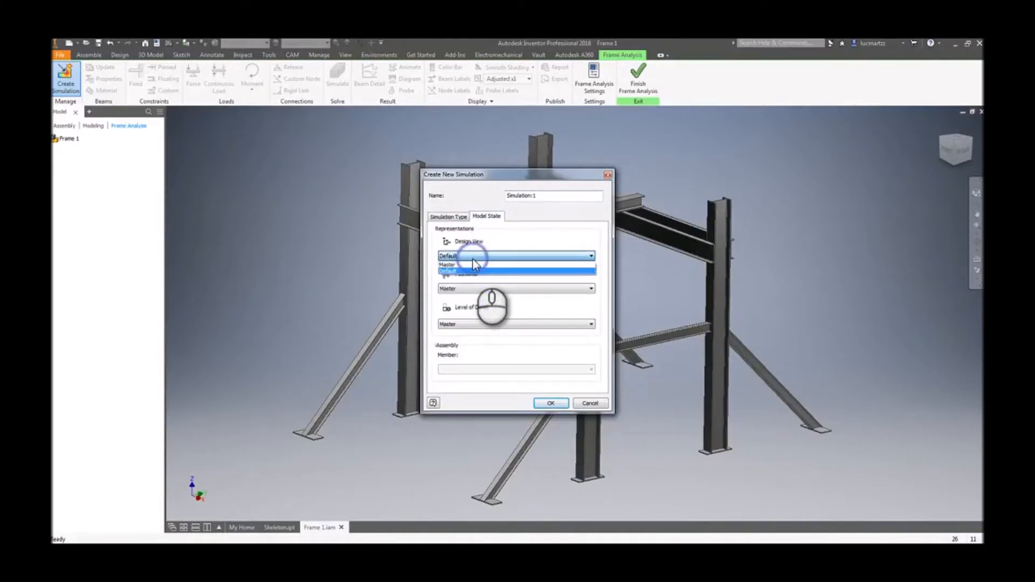
left_click(473, 269)
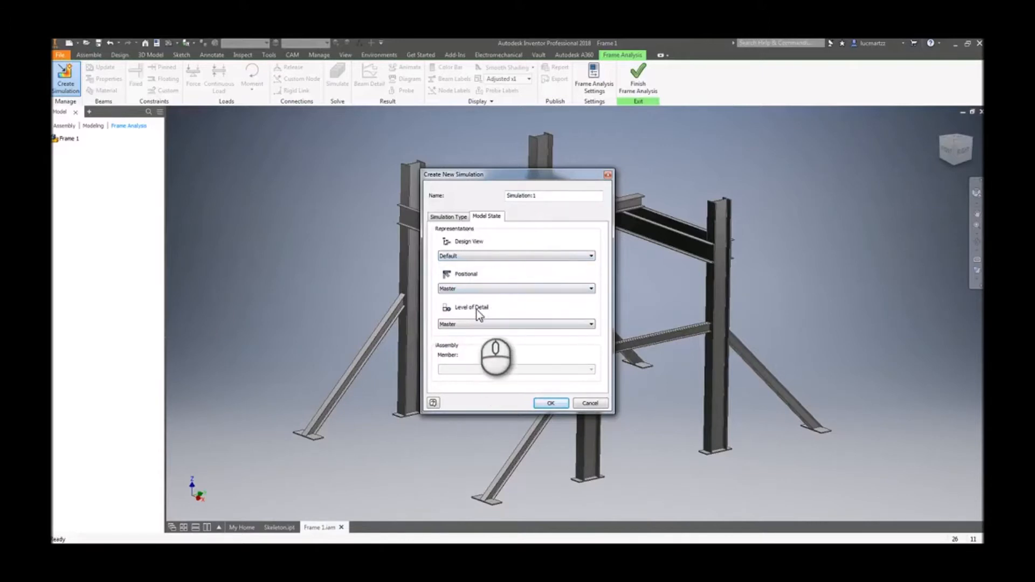
left_click(452, 218)
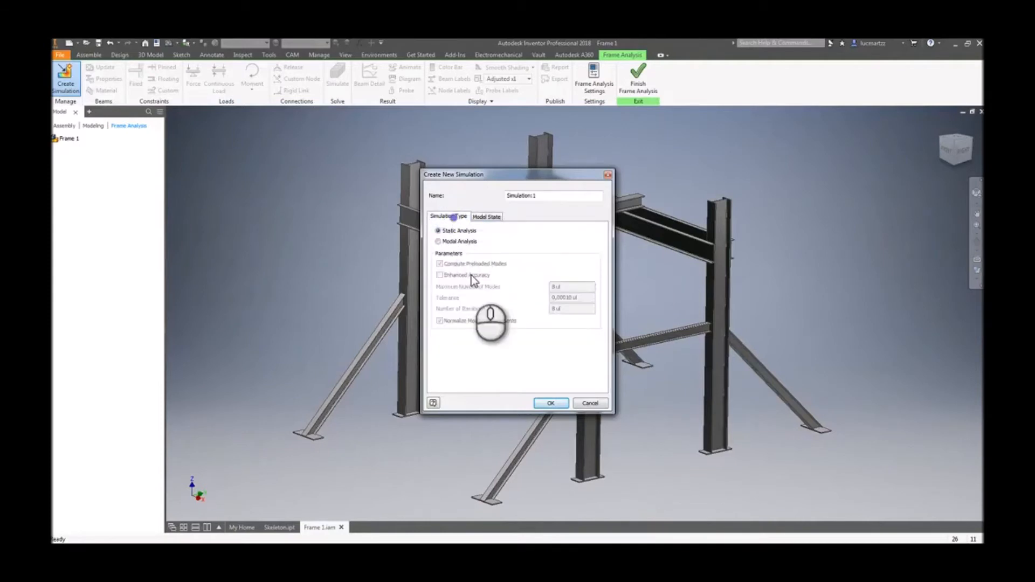
left_click(551, 403)
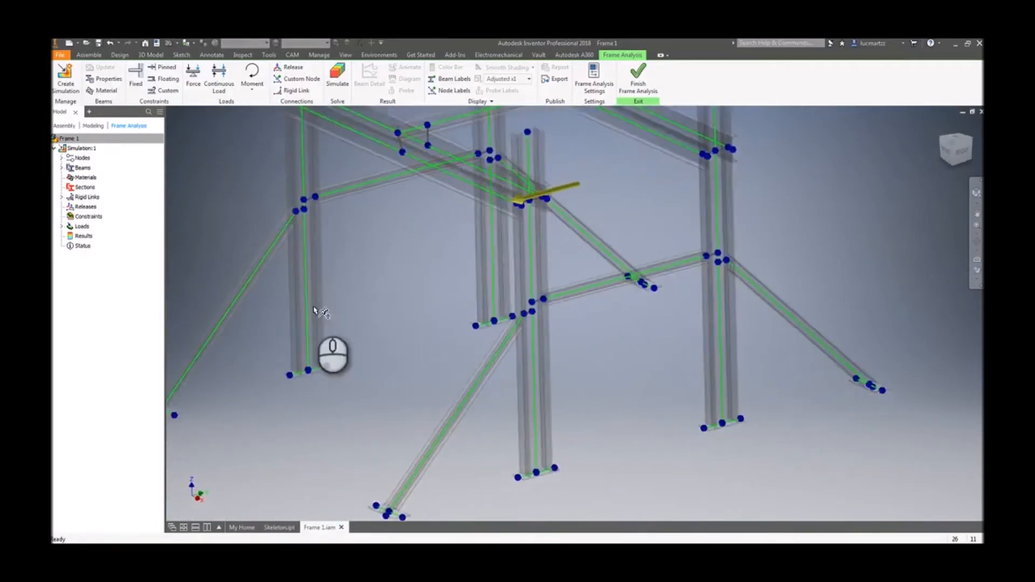
- Examine the frame's analytical model of beams and nodes from several angles
left_click(429, 320)
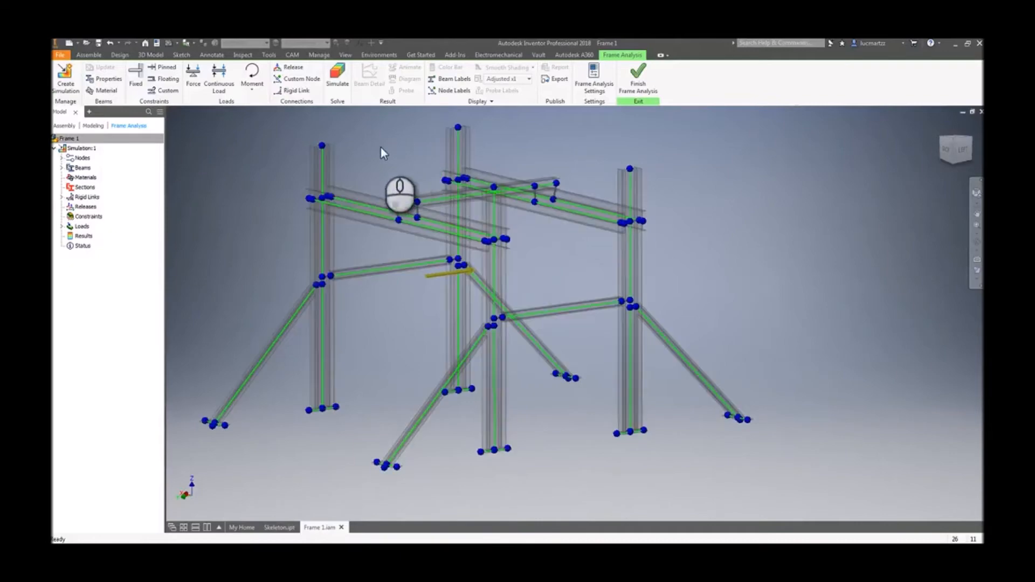
scroll(381, 151, "down", 8)
scroll(373, 195, "down", 5)
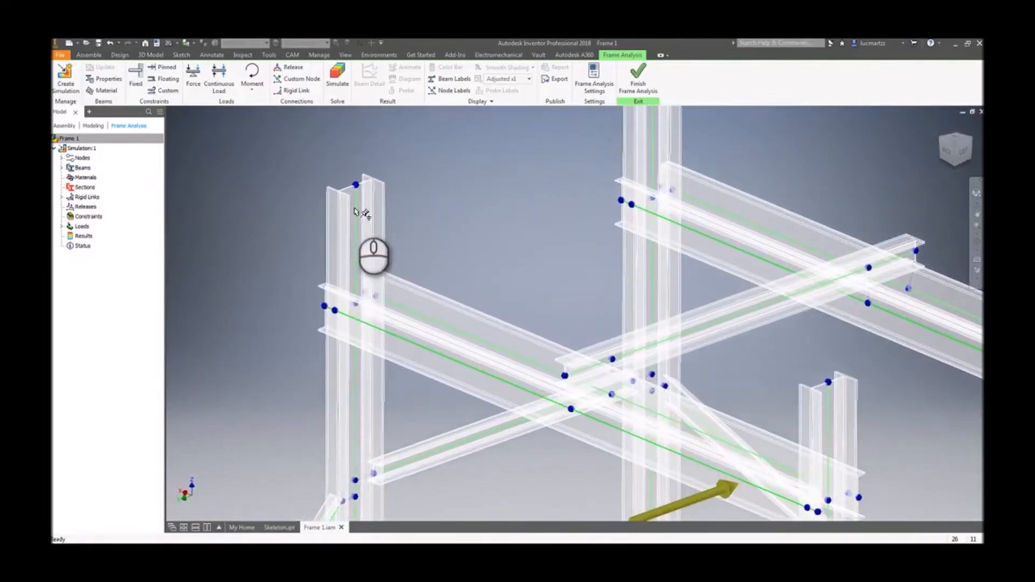
scroll(287, 208, "down", 3)
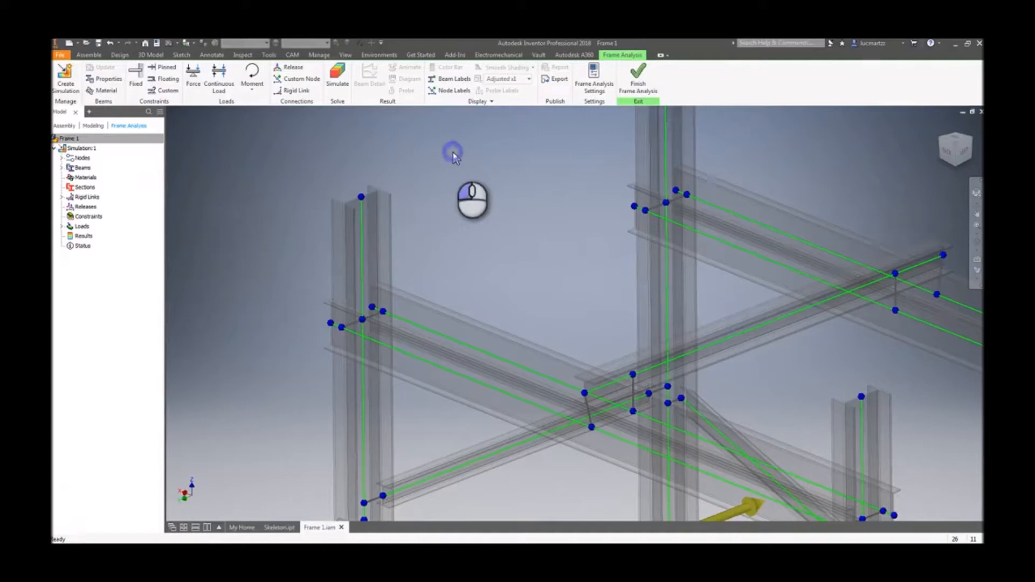
middle_click_drag(485, 162, 366, 203, "shift")
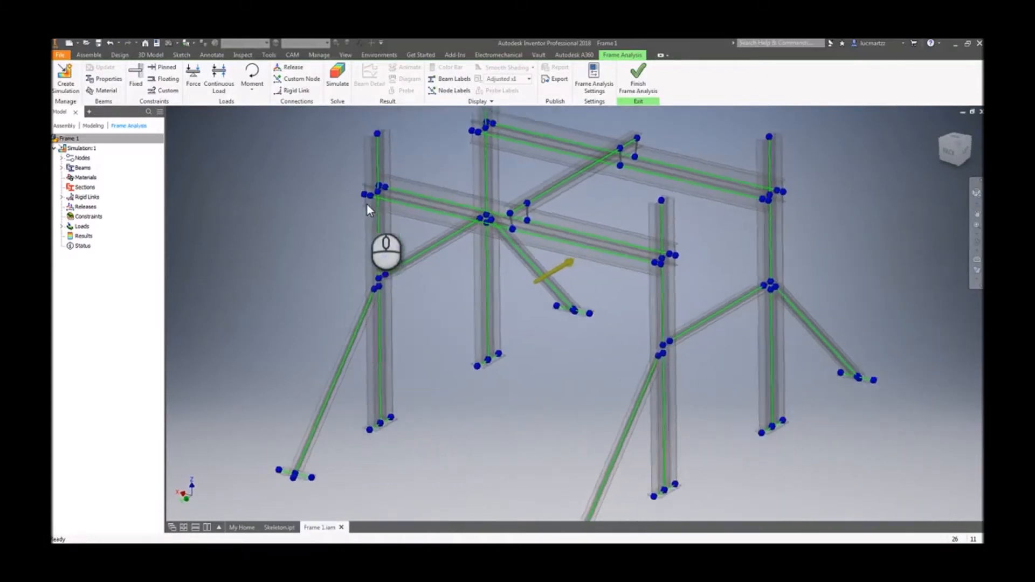
left_click(306, 196)
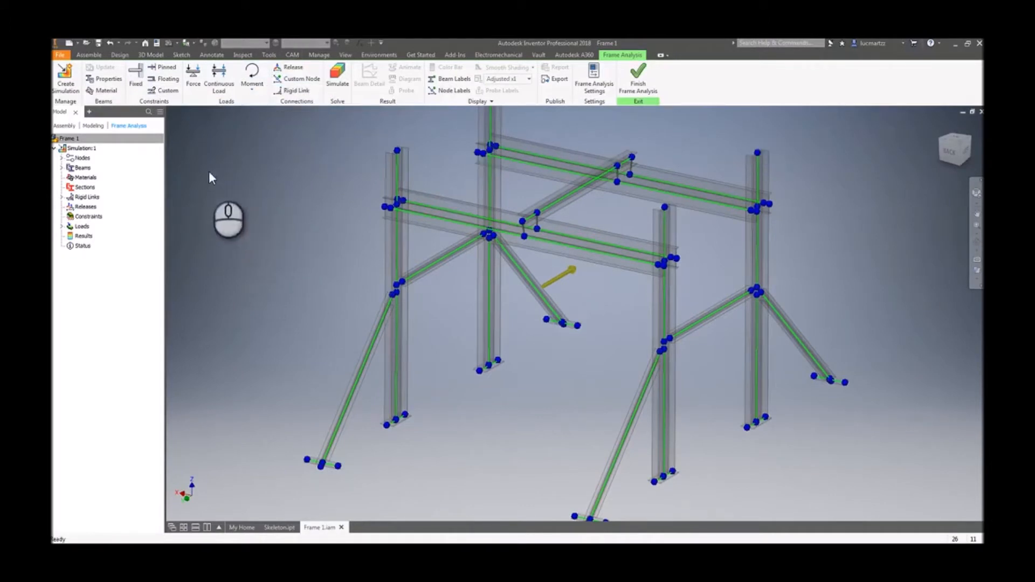
- Open Beam Properties and review the section properties of each beam part and its individual beams
left_click(108, 81)
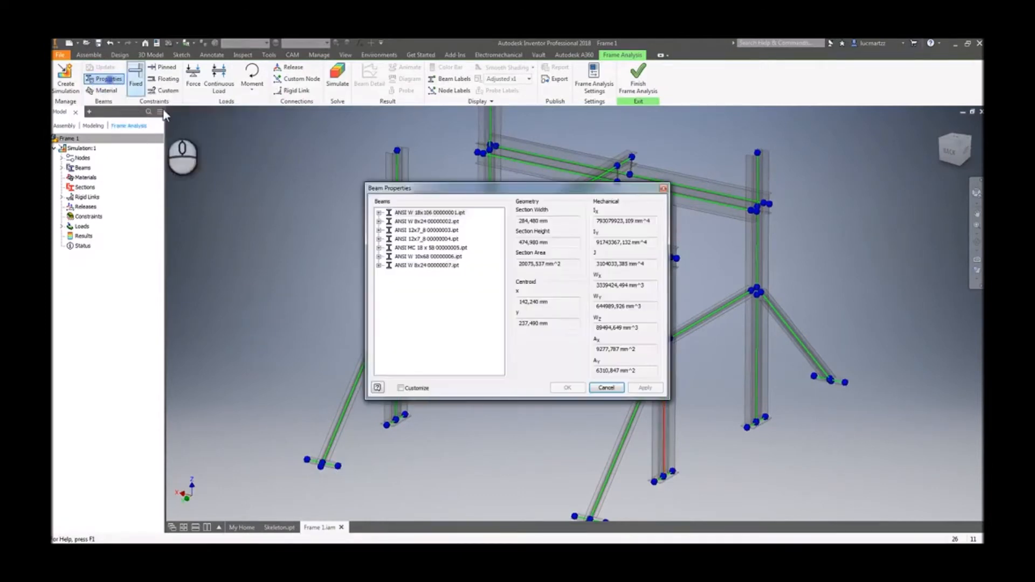
left_click(379, 213)
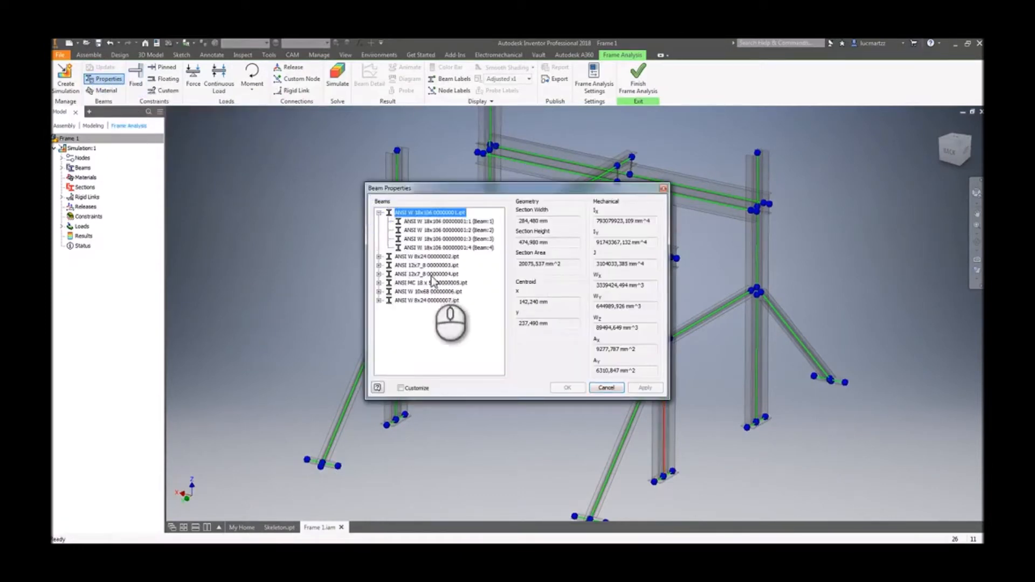
left_click(379, 256)
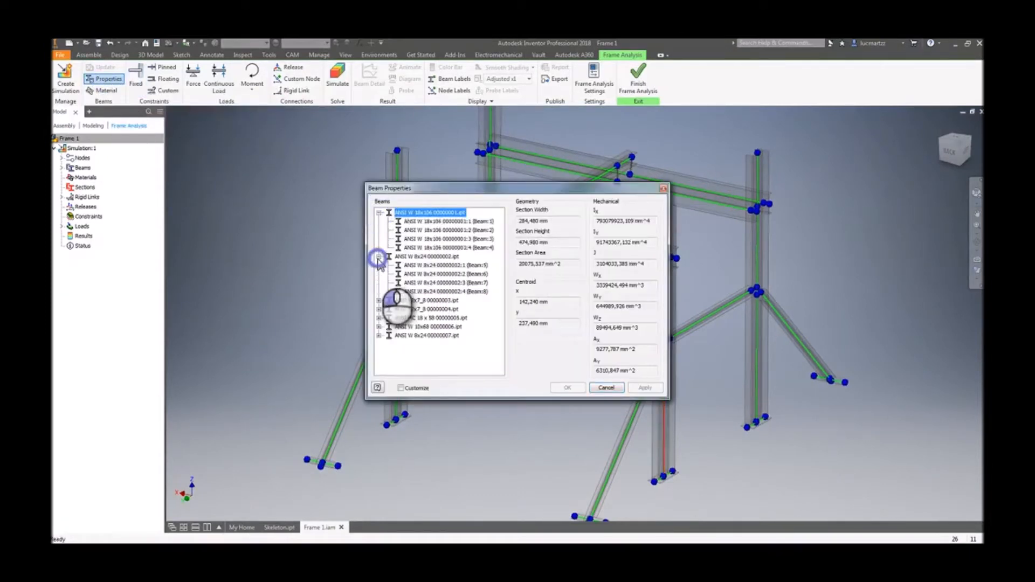
left_click(379, 300)
left_click(379, 343)
scroll(431, 338, "down", 1)
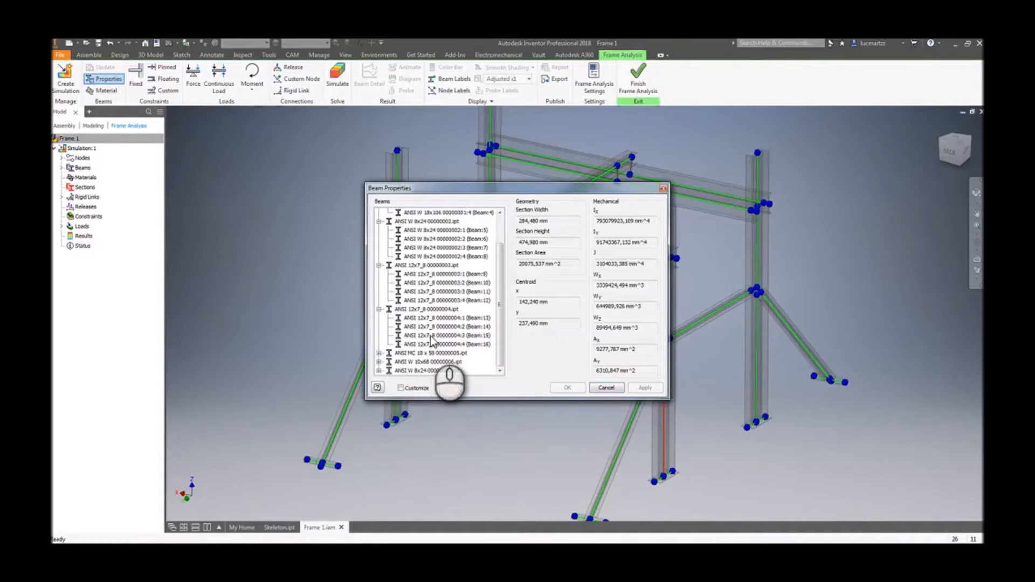
left_click(379, 353)
scroll(389, 356, "down", 1)
scroll(426, 344, "down", 1)
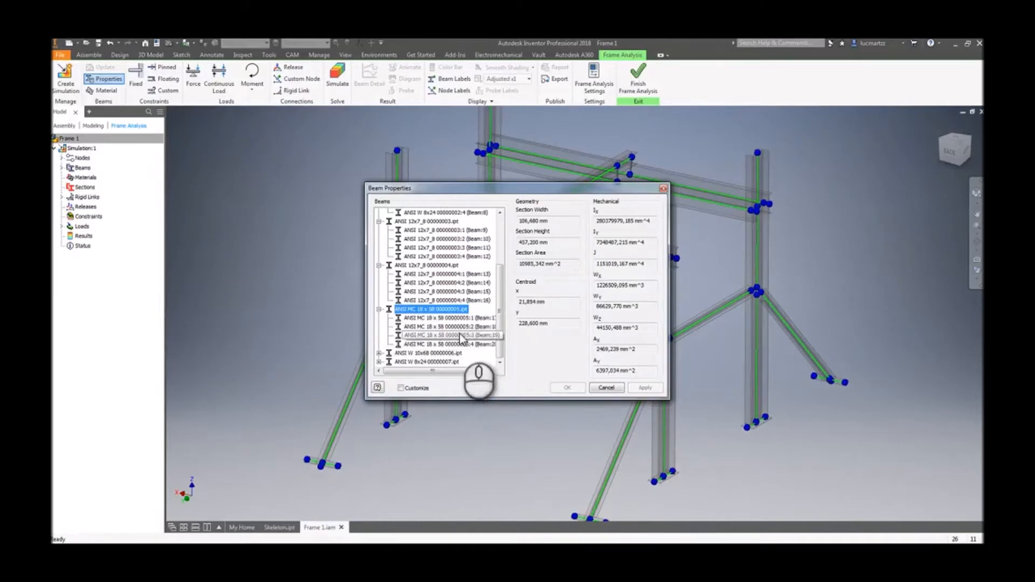
left_click(379, 312)
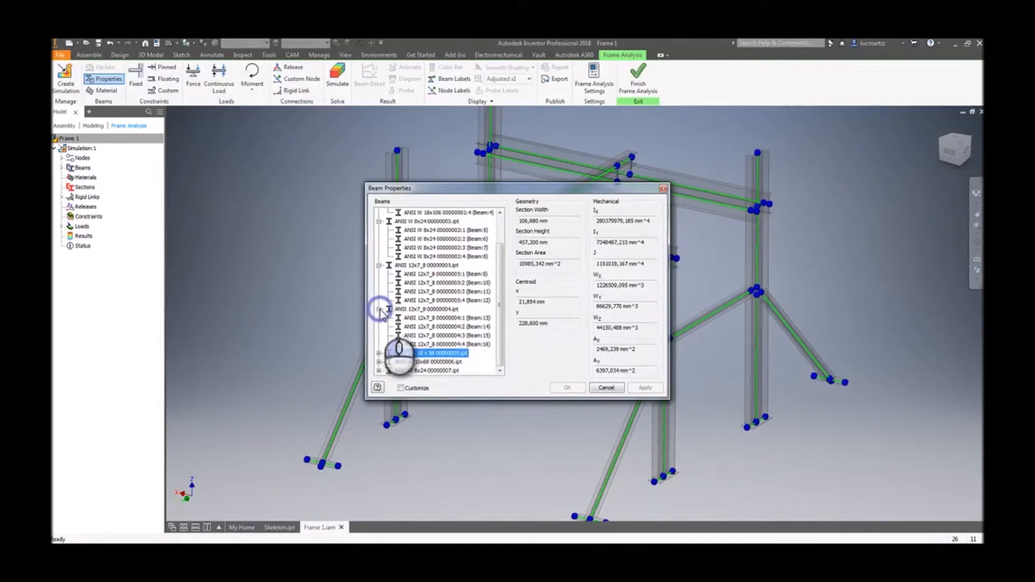
left_click(379, 256)
left_click(379, 256)
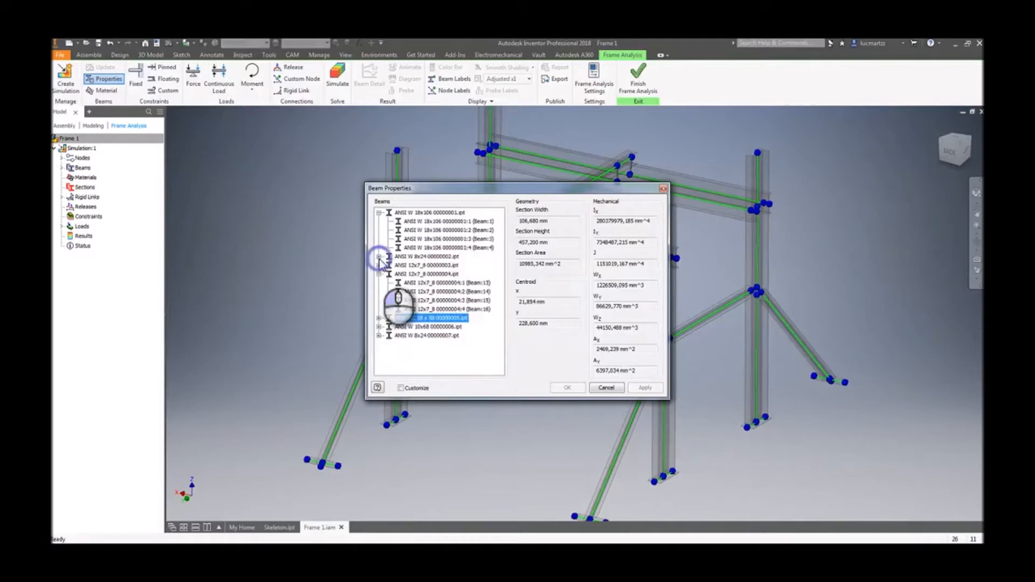
left_click(379, 274)
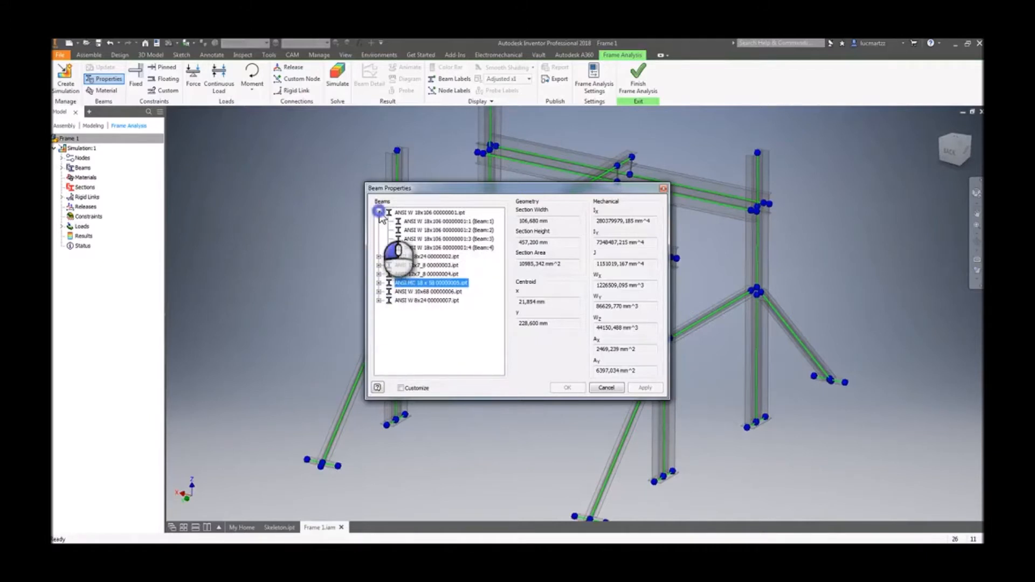
double_click(423, 212)
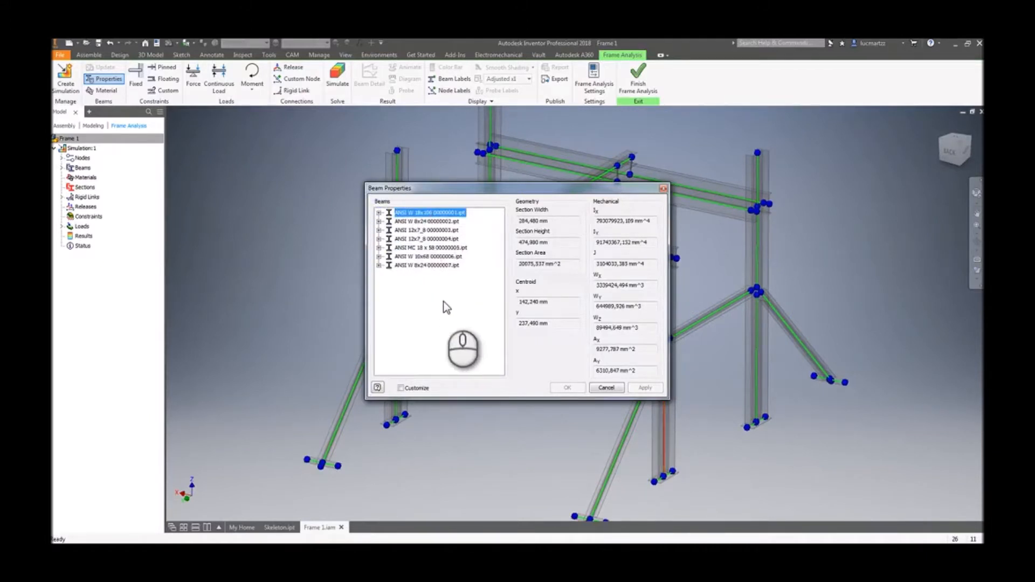
left_click(379, 265)
left_click(431, 274)
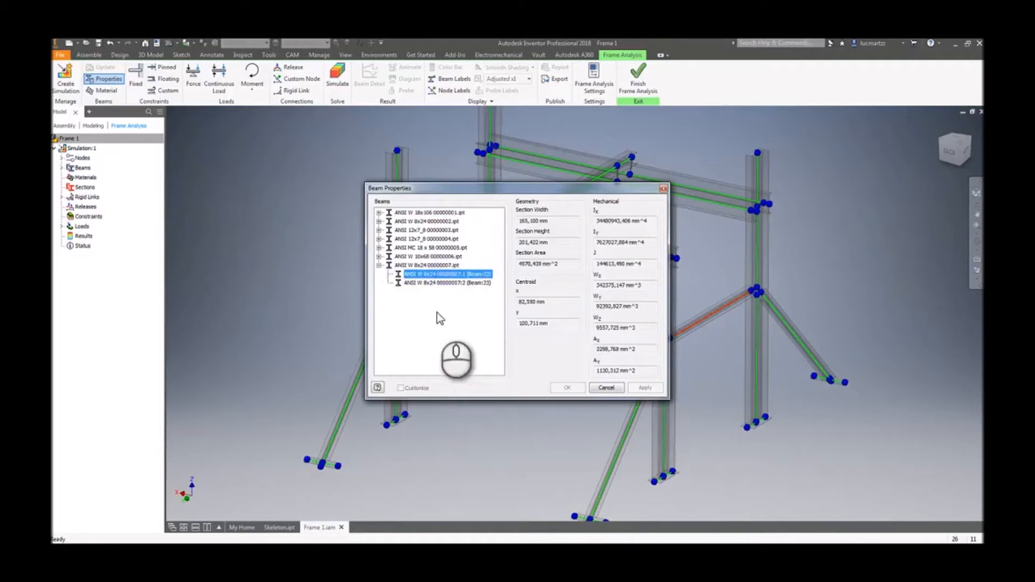
left_click(457, 284)
left_click(448, 274)
- Locate the ANSI MC 18 x 58 beams in the model, then close Beam Properties without changes
left_click_drag(537, 188, 325, 171)
left_click(239, 239)
left_click(235, 229)
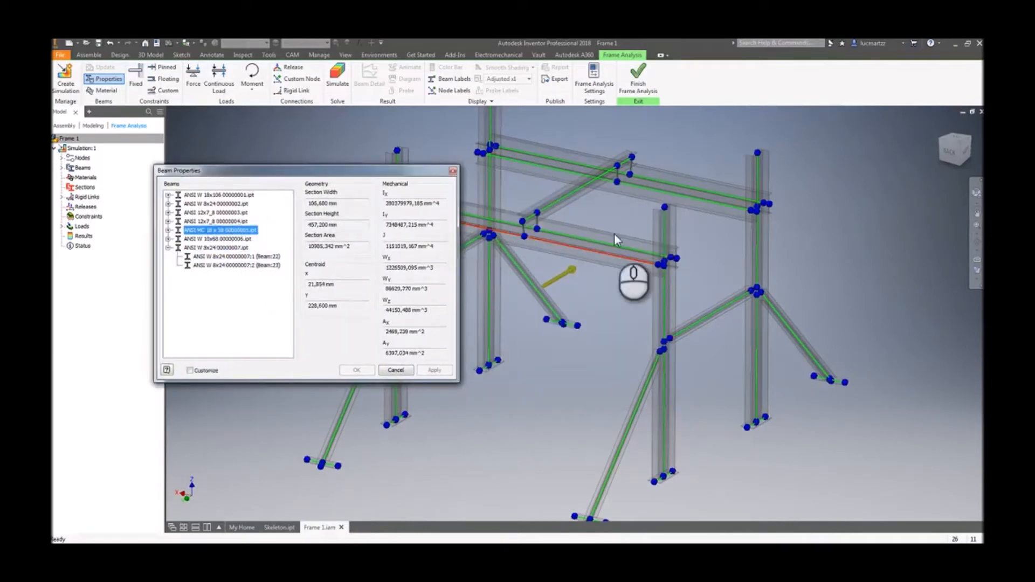
middle_click_drag(597, 271, 373, 210, "shift")
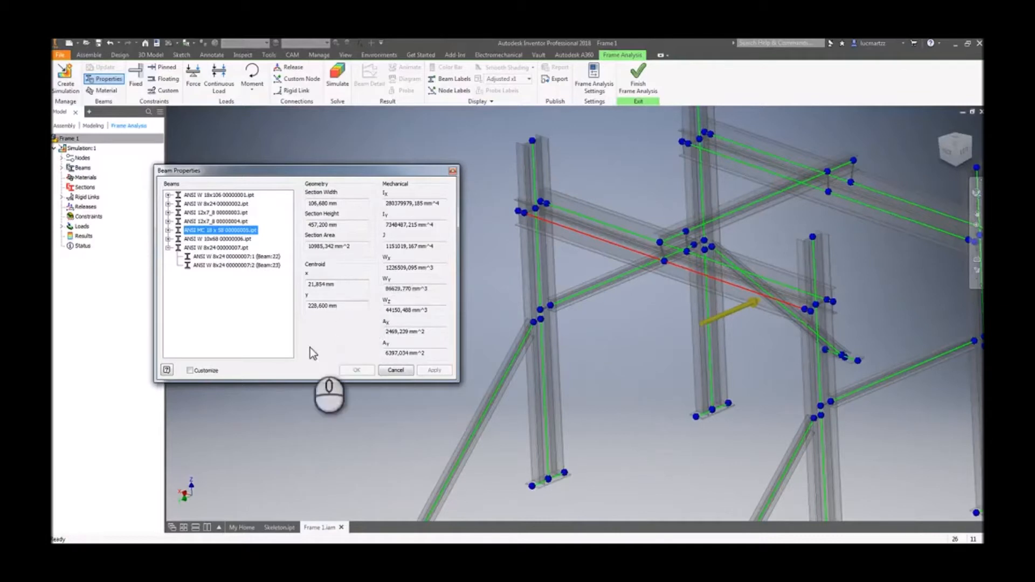
left_click(395, 371)
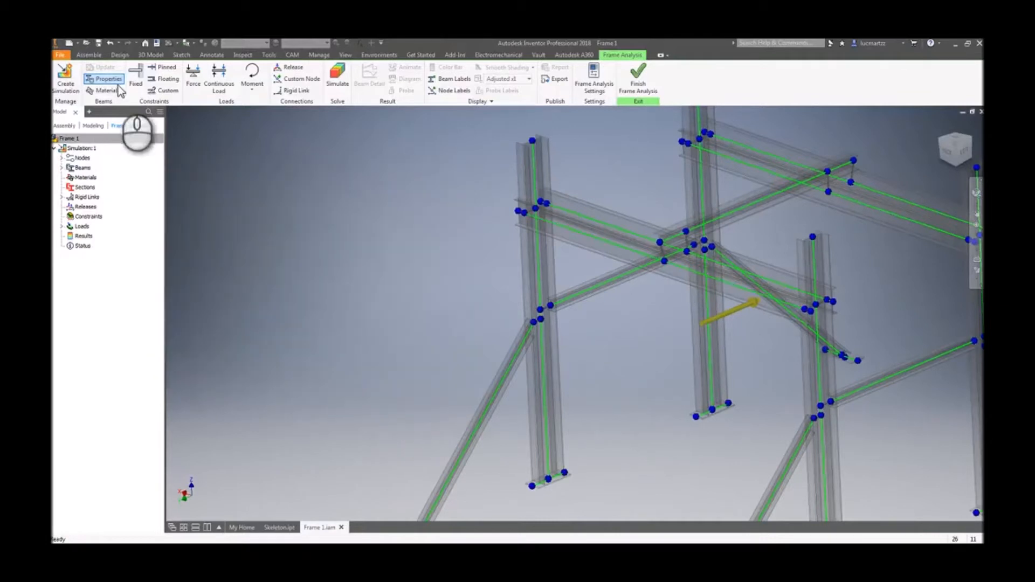
- Review the material assigned to the ANSI W 18x106 beams in Beam Material, then cancel the dialog
left_click(104, 90)
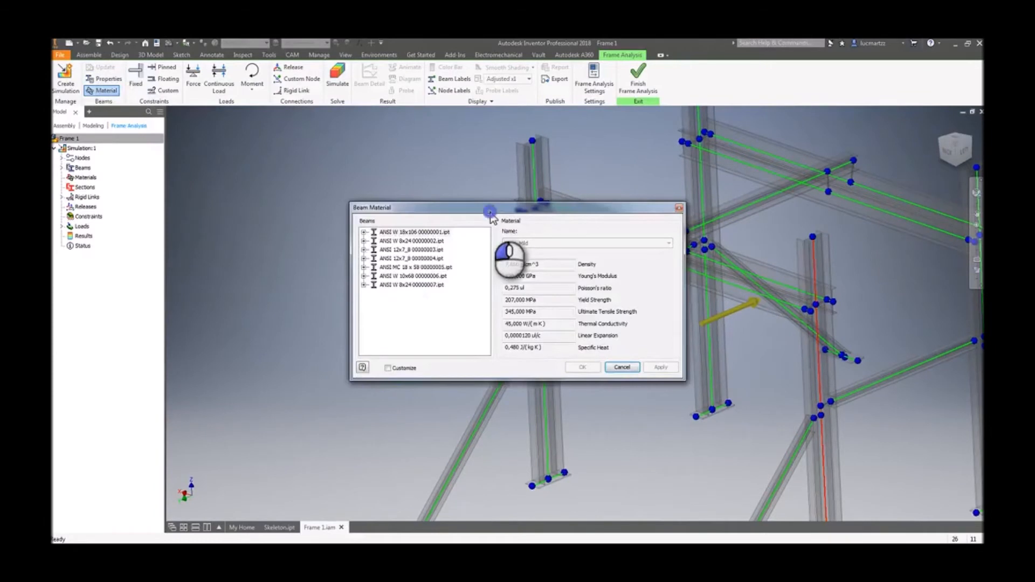
left_click_drag(492, 208, 235, 135)
double_click(125, 159)
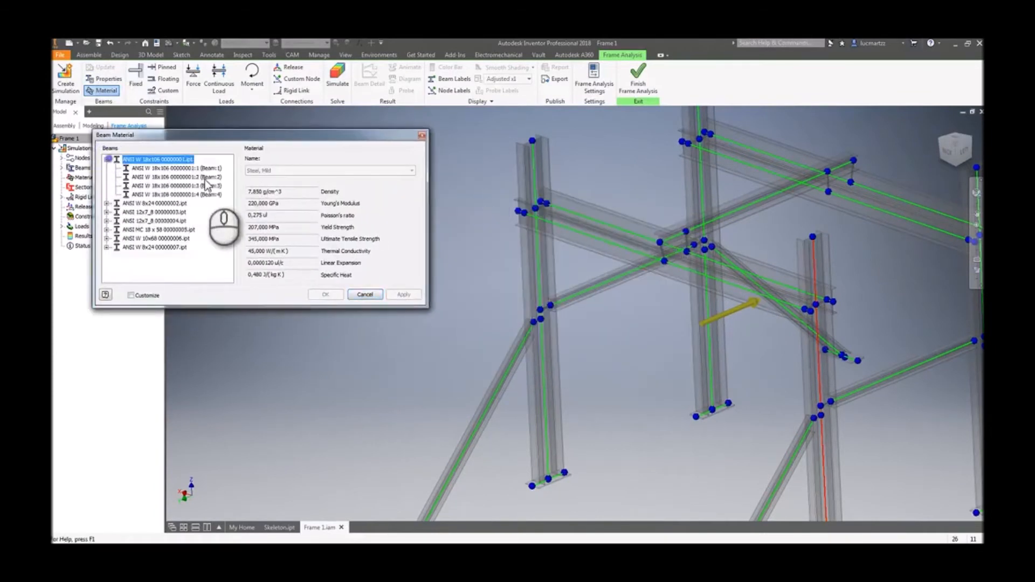
left_click(178, 177)
left_click(183, 187)
left_click(185, 194)
left_click(191, 169)
left_click(195, 177)
left_click(195, 187)
left_click(193, 195)
left_click(195, 177)
left_click(196, 170)
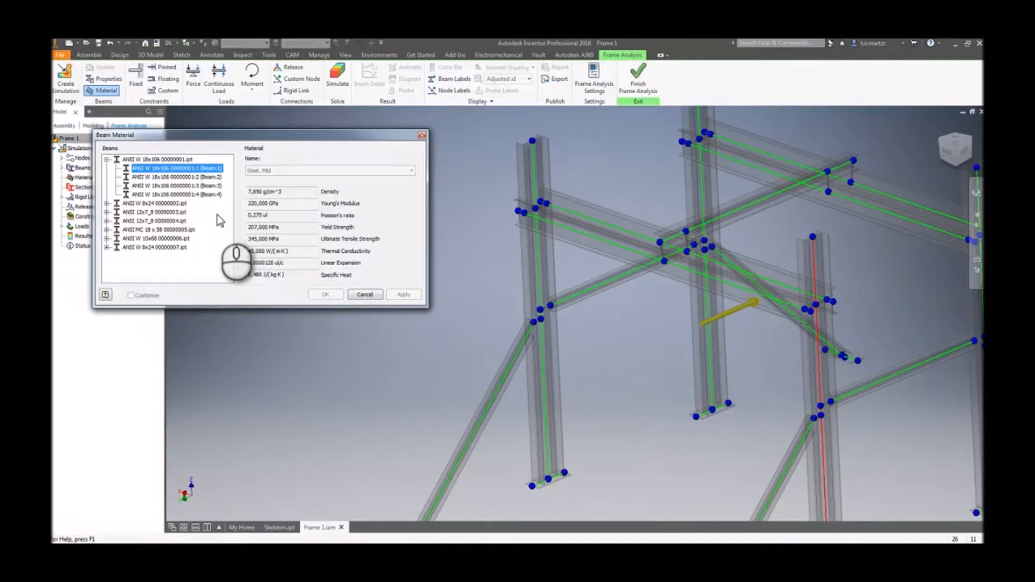
left_click_drag(272, 136, 346, 132)
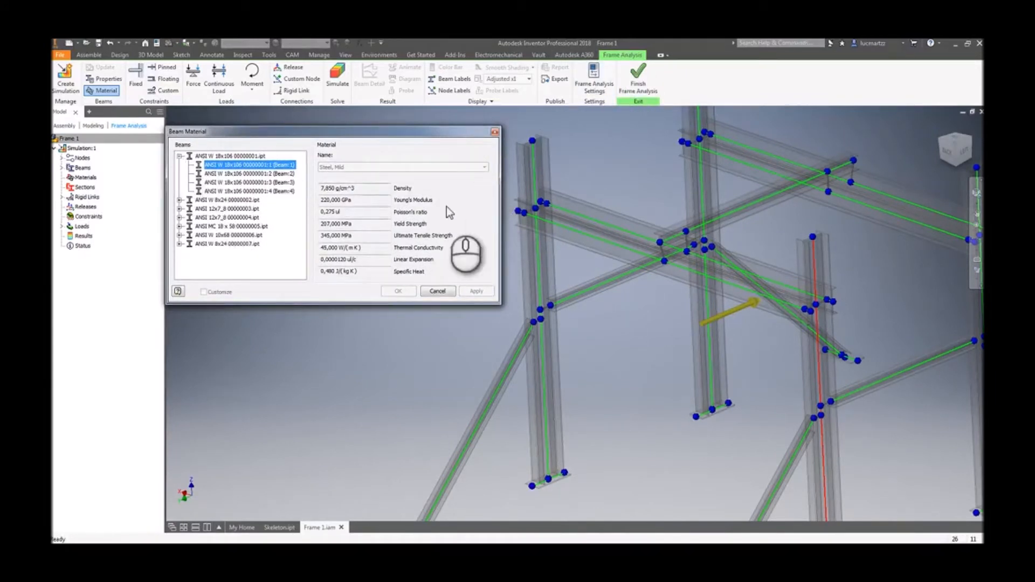
left_click(440, 292)
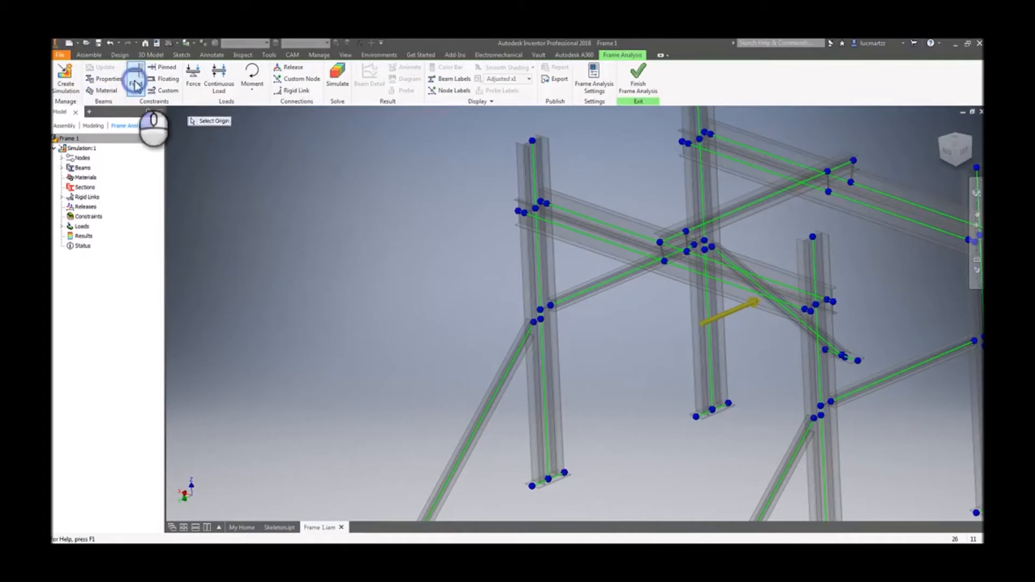
- Apply a Fixed constraint to the foot node of the front-left diagonal brace
scroll(476, 447, "up", 1)
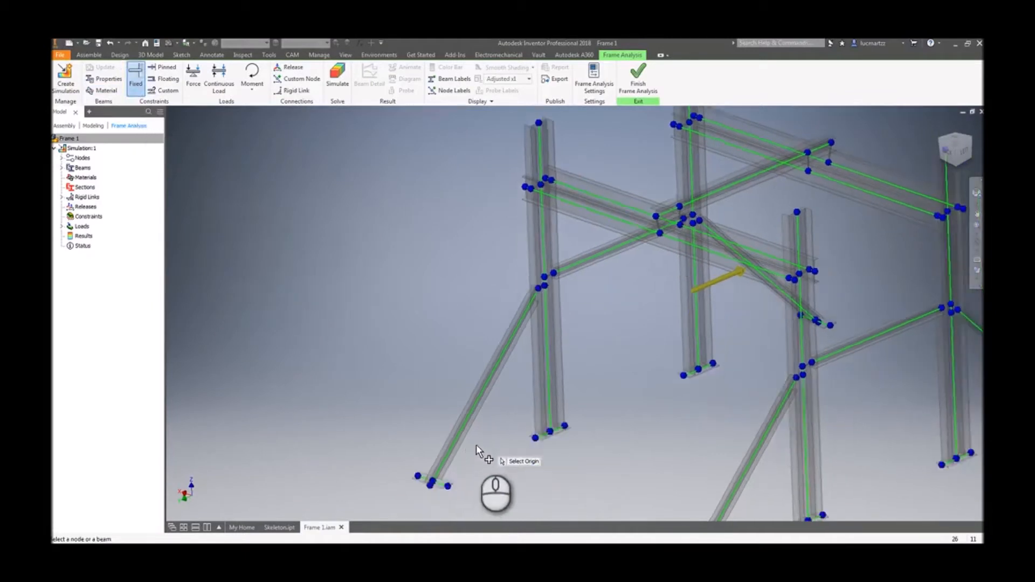
scroll(477, 450, "down", 5)
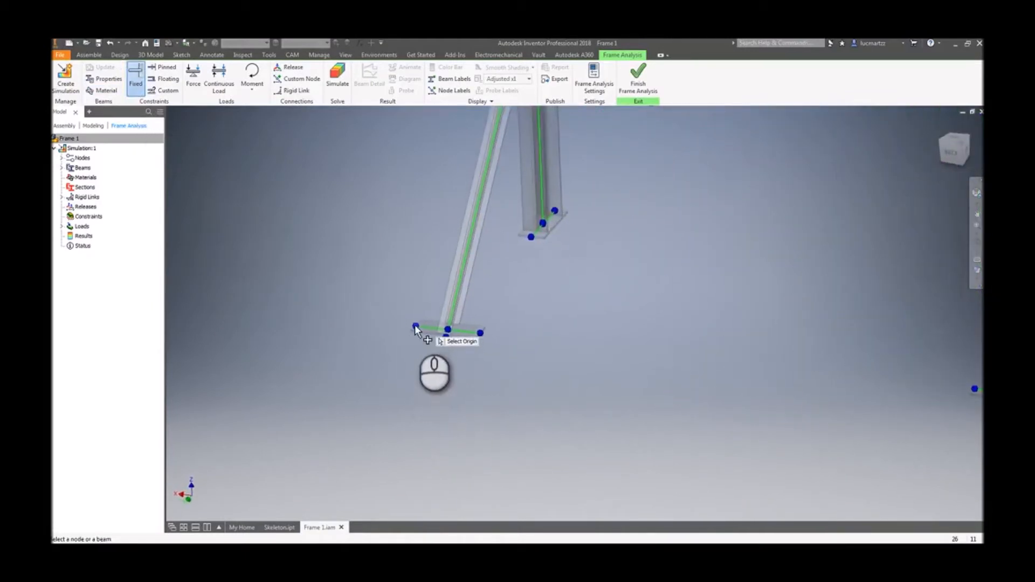
left_click(416, 326)
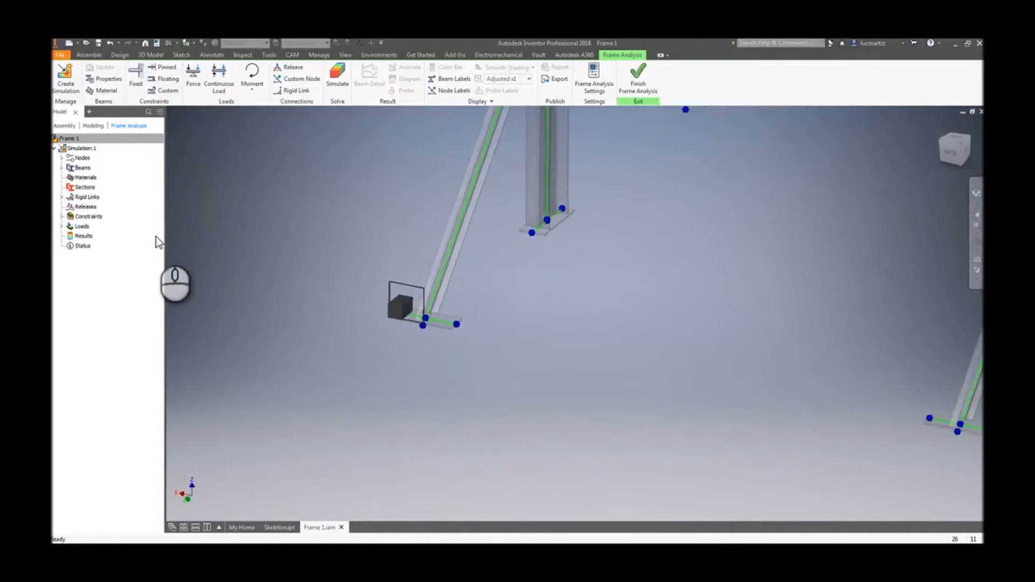
scroll(340, 307, "down", 3)
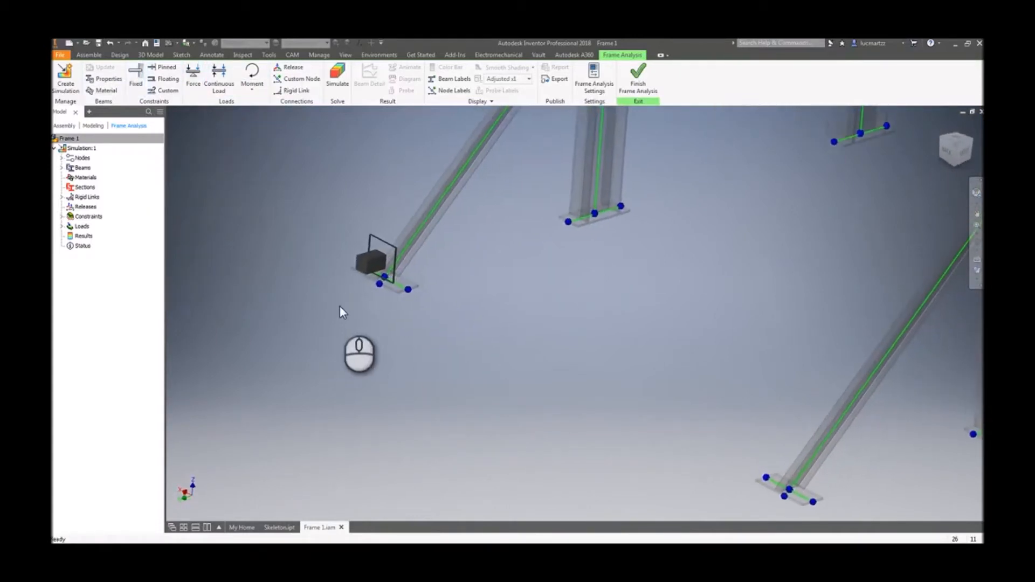
scroll(339, 312, "up", 6)
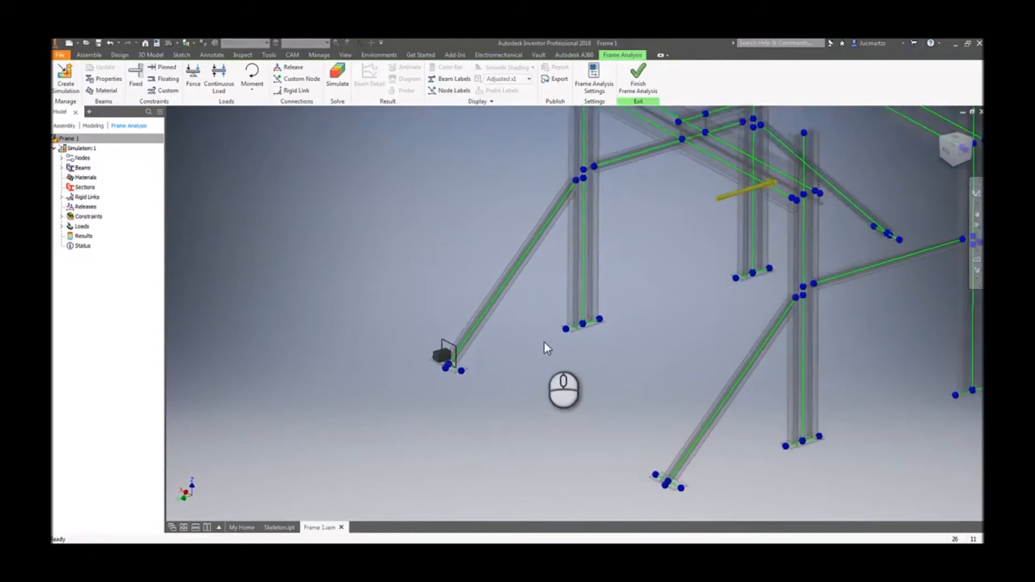
- Set the simulation's Gravity load to act in the Z Direction
scroll(573, 362, "up", 2)
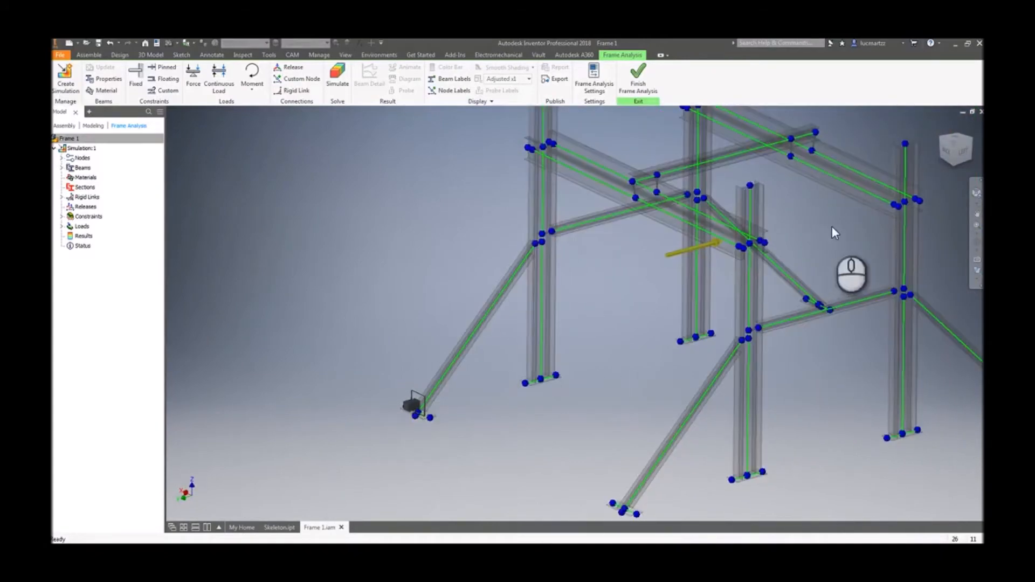
middle_click_drag(700, 250, 51, 220, "shift")
left_click(95, 254)
left_click(61, 227)
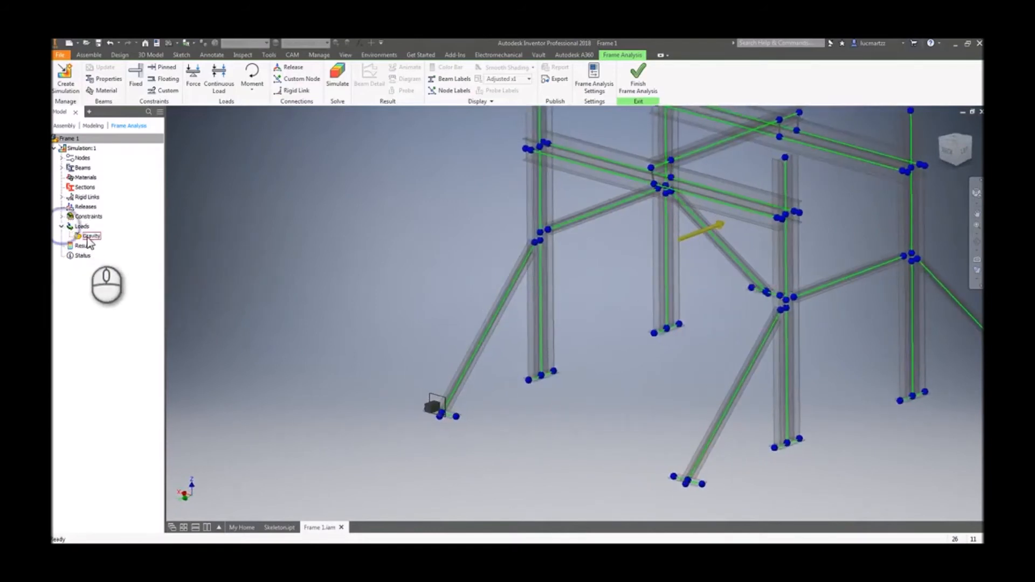
double_click(90, 238)
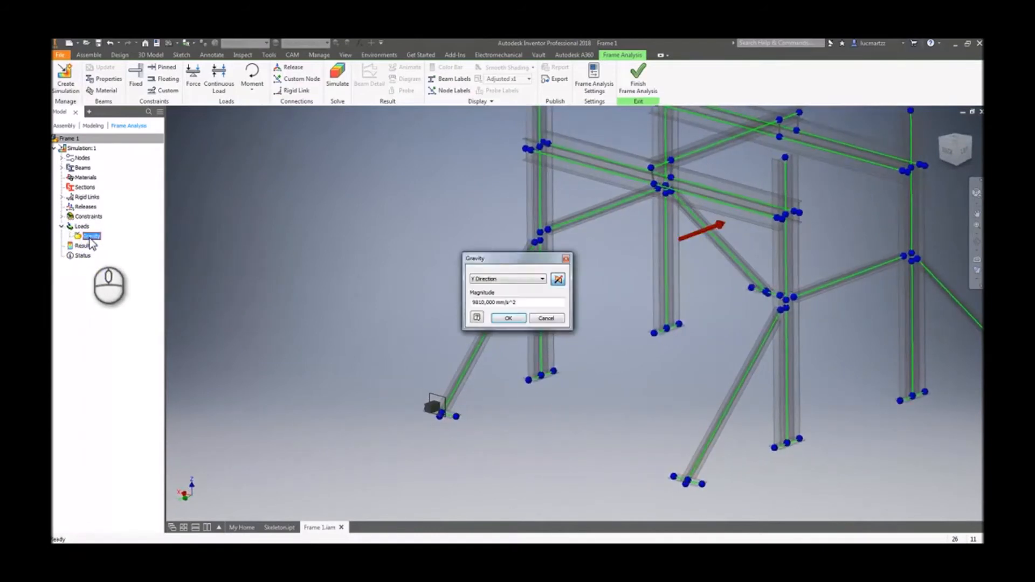
left_click(503, 279)
left_click(491, 298)
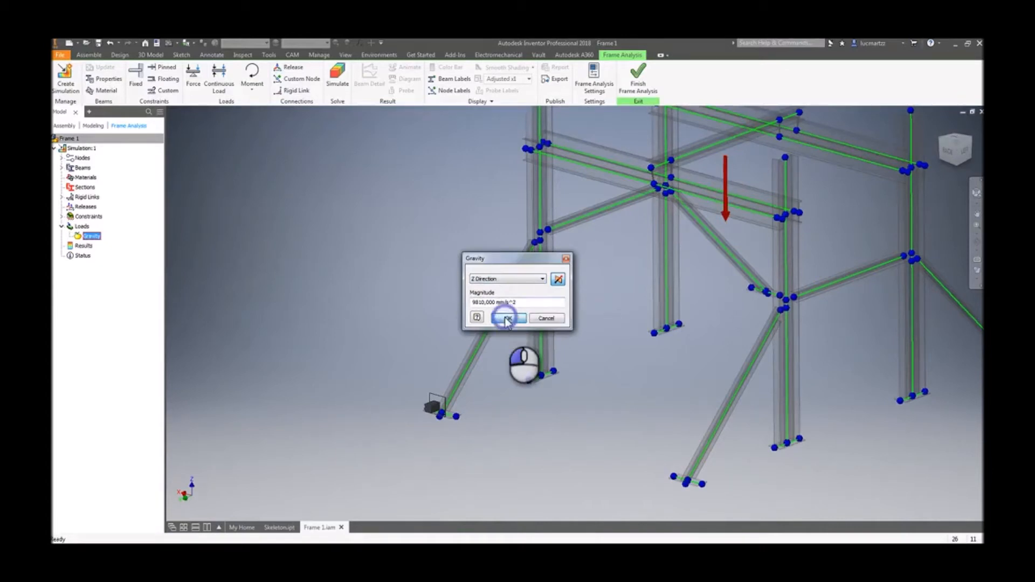
left_click(507, 319)
- Delete the existing Fixed constraint from the front-left brace's foot node
middle_click_drag(391, 261, 289, 268, "shift")
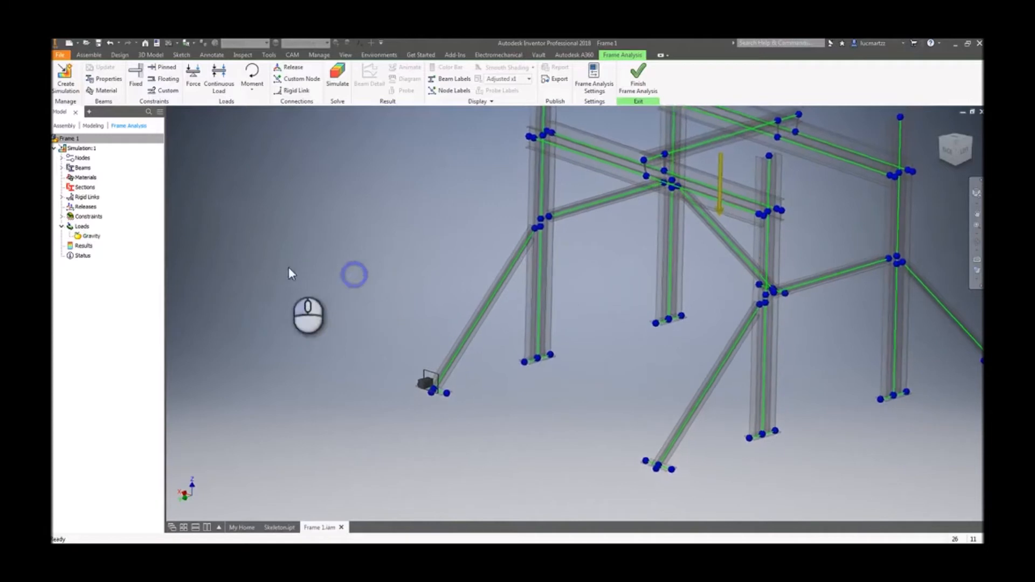
left_click(192, 212)
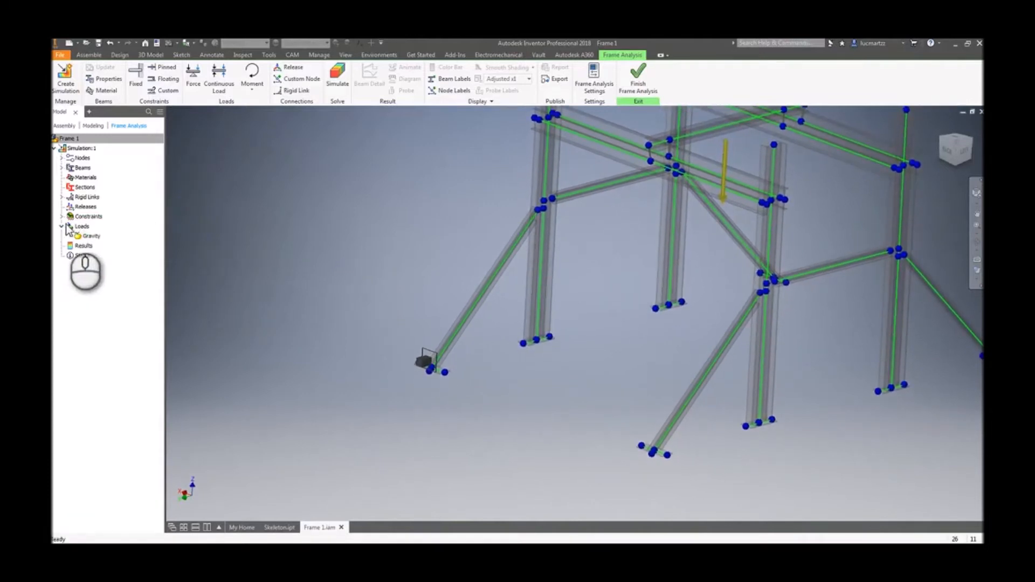
left_click(61, 168)
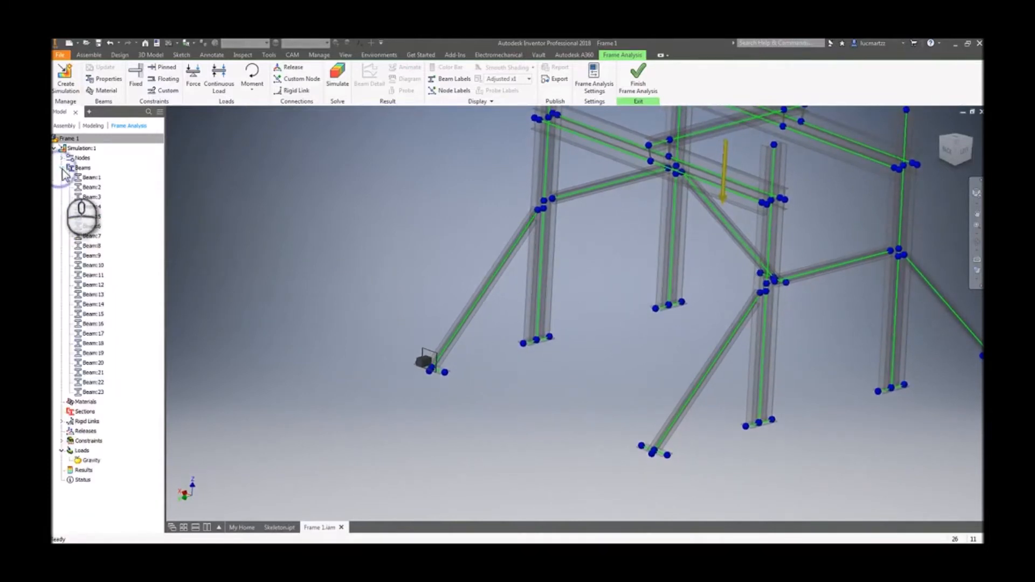
left_click(61, 158)
left_click(61, 139)
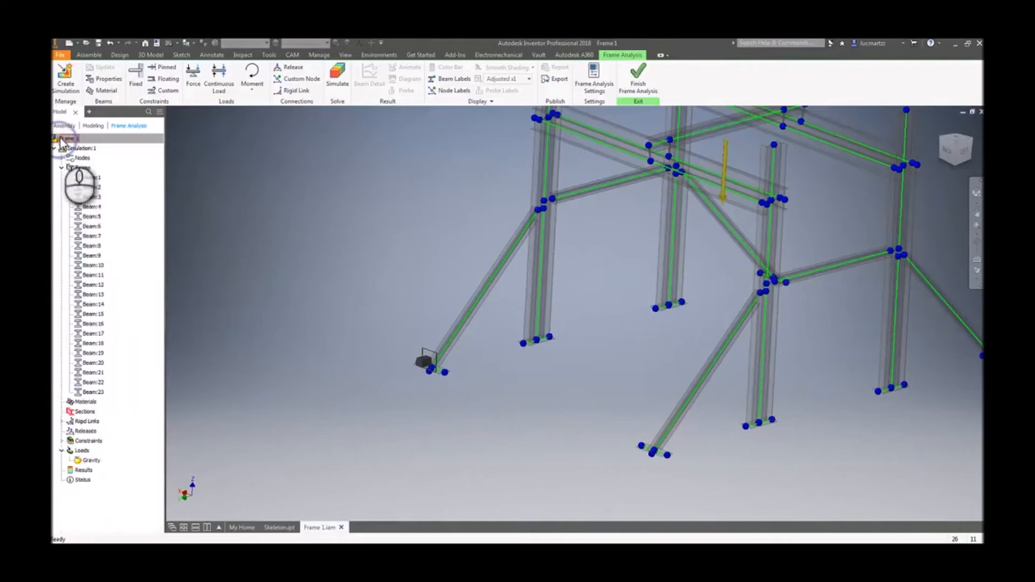
left_click(62, 440)
double_click(96, 451)
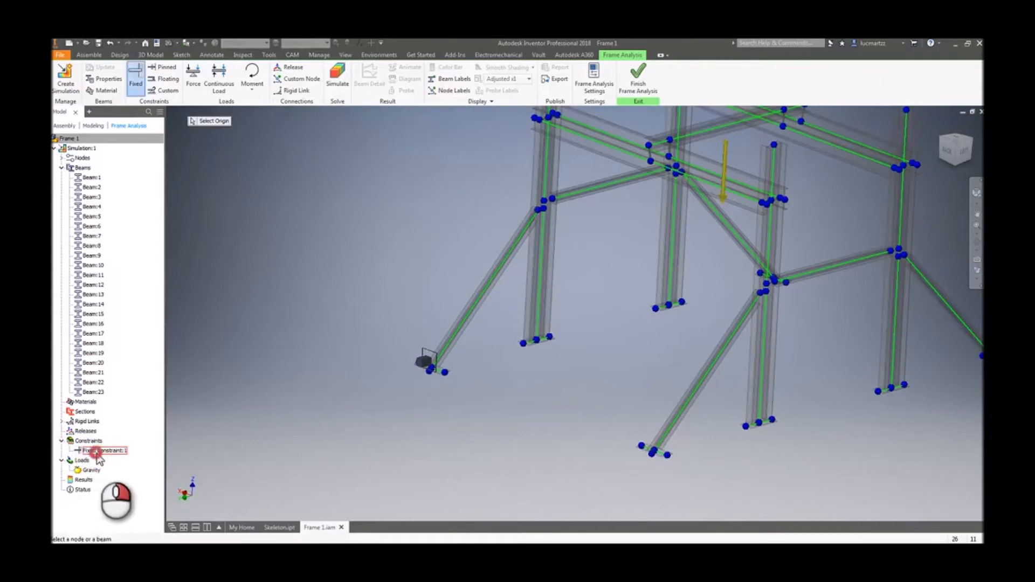
right_click(98, 458)
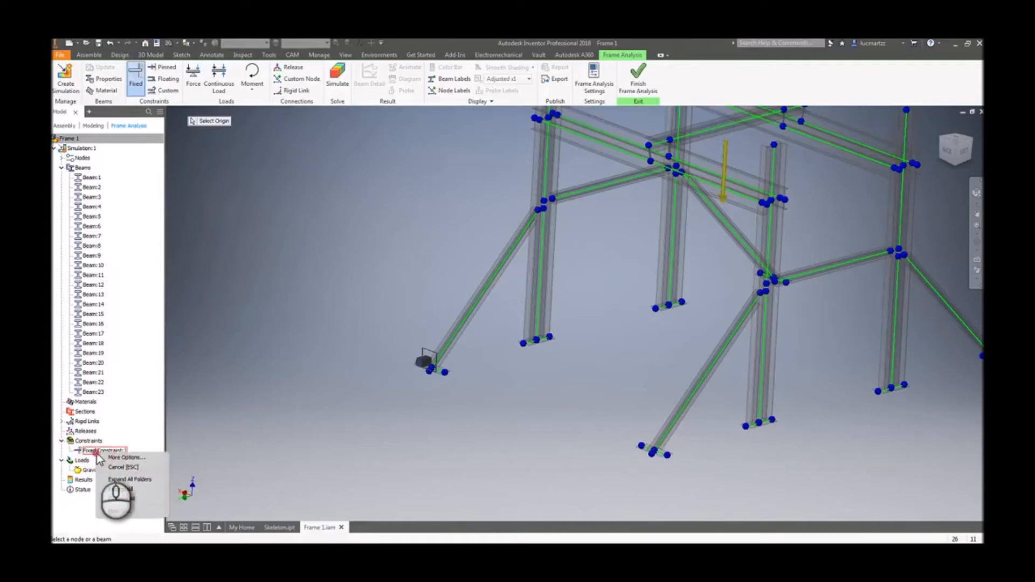
key("Escape")
key("Escape")
left_click(127, 456)
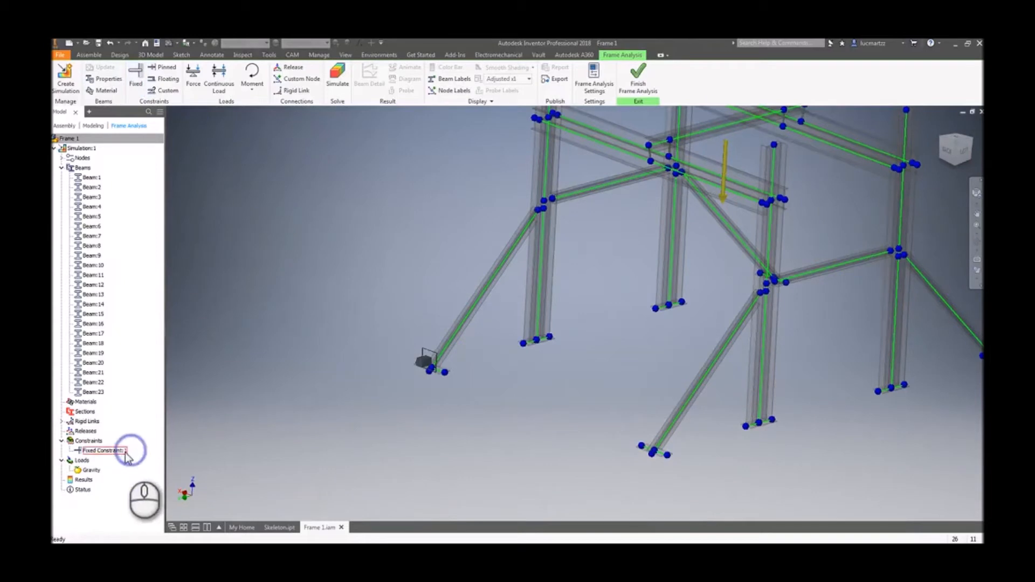
key("Delete")
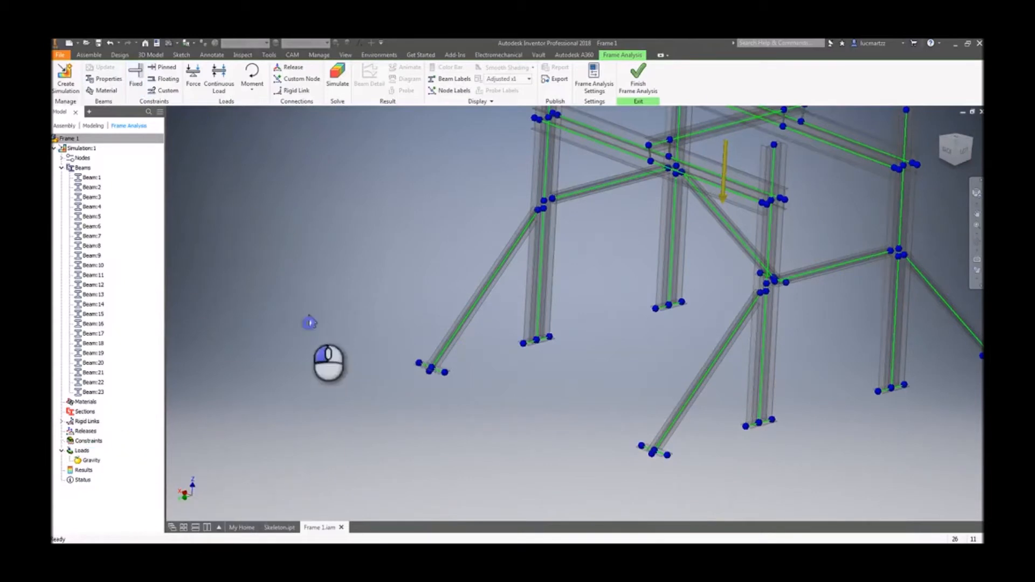
- Apply Fixed constraints to both end nodes of the front-left brace's base plate
left_click(136, 78)
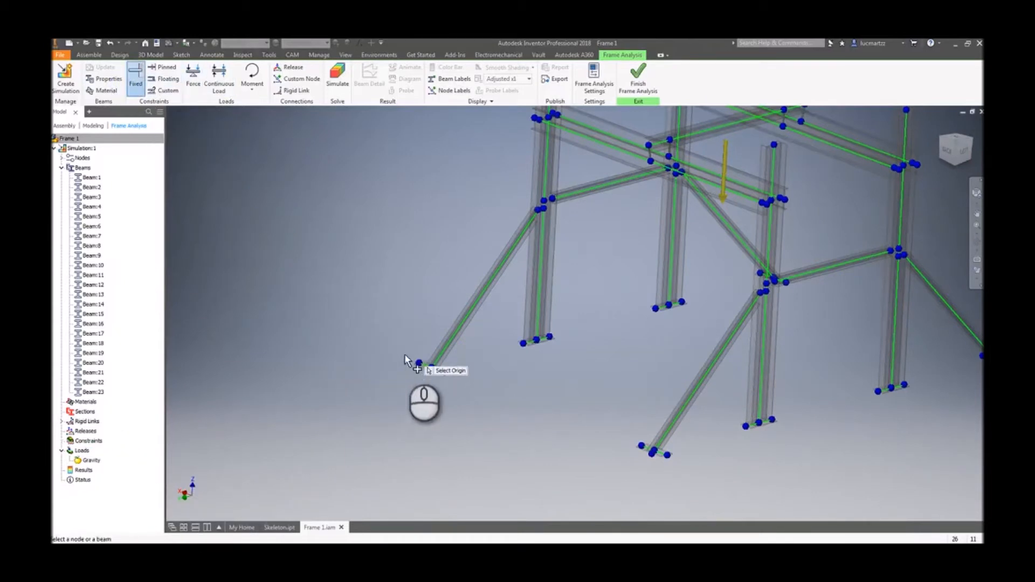
left_click(419, 365)
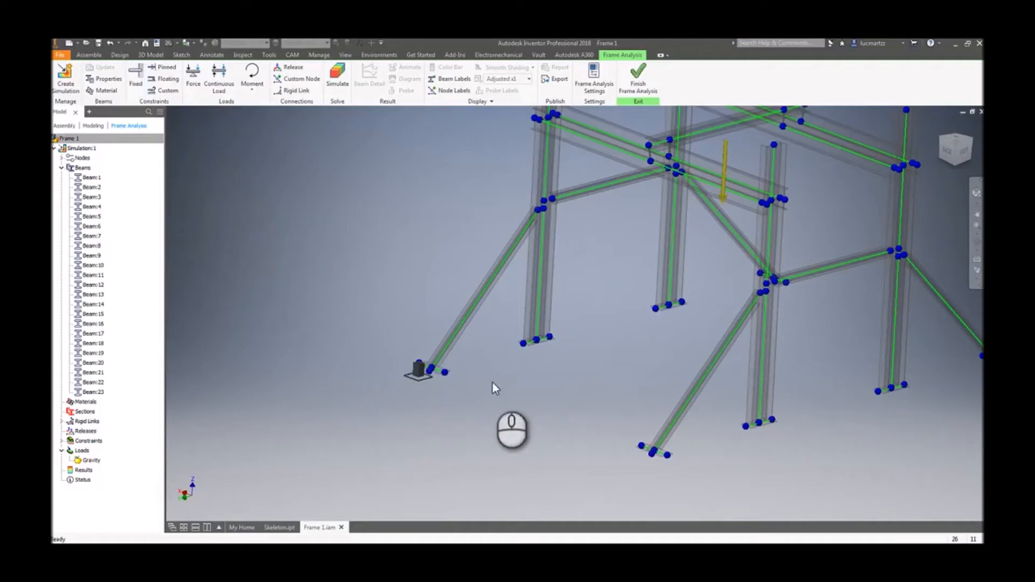
middle_click_drag(501, 416, 561, 414, "shift")
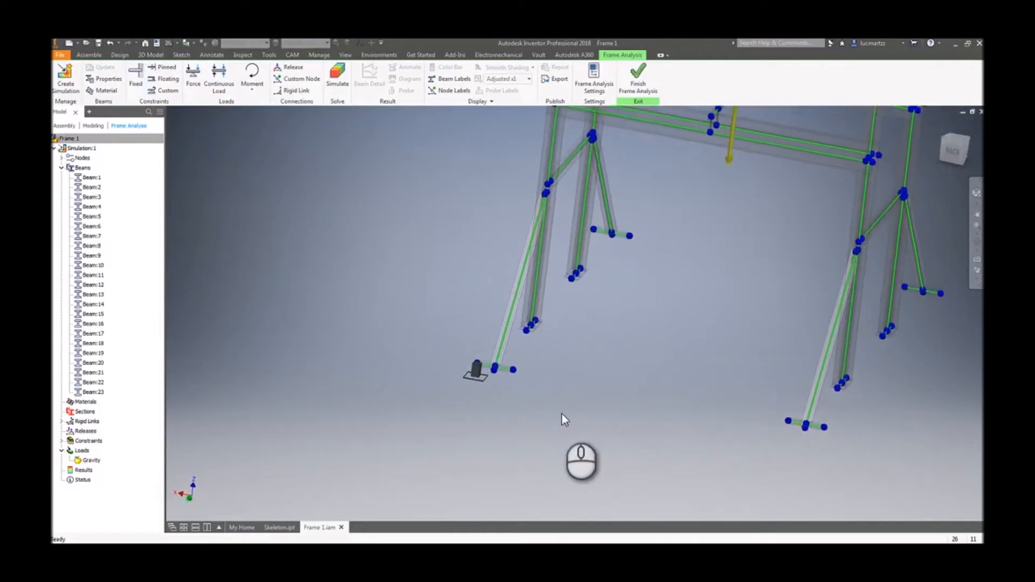
scroll(561, 413, "down", 2)
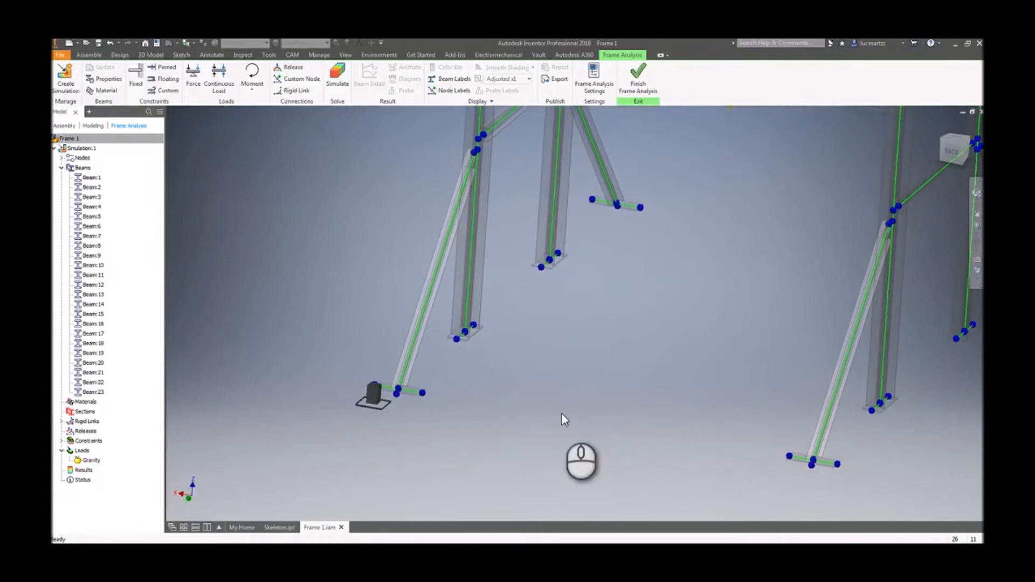
scroll(561, 413, "down", 5)
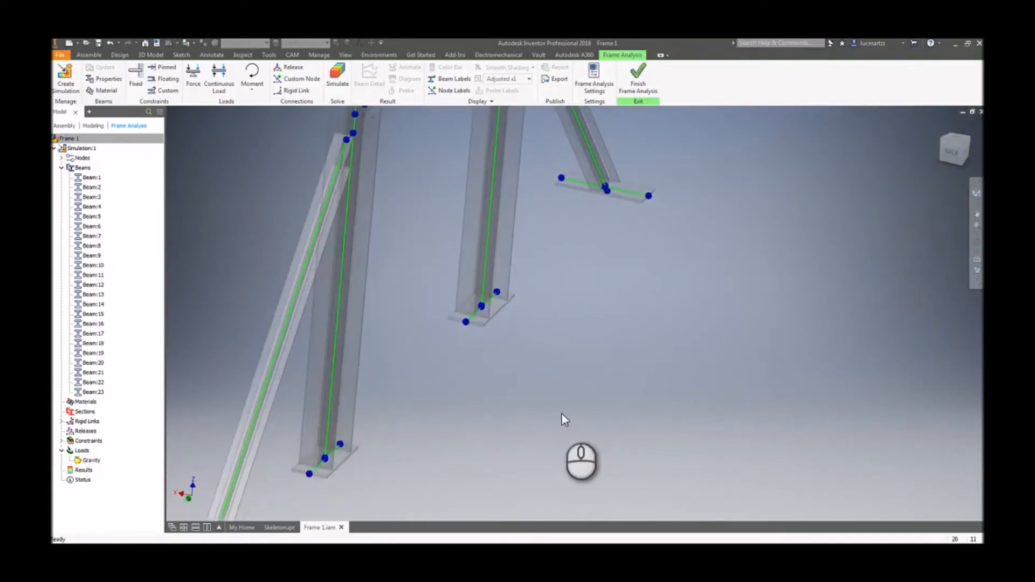
scroll(641, 213, "down", 2)
middle_click_drag(641, 211, 637, 277)
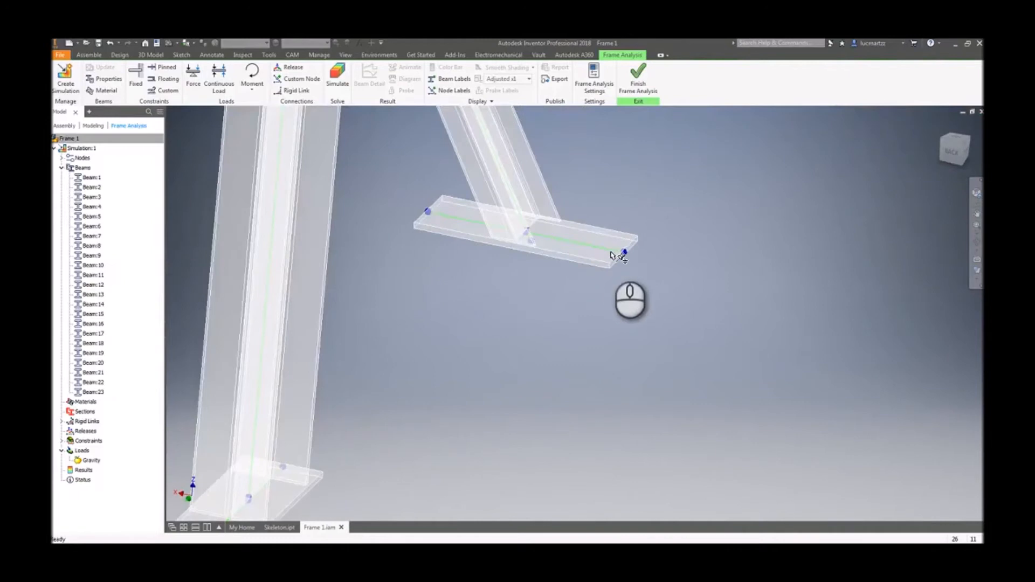
scroll(640, 265, "up", 4)
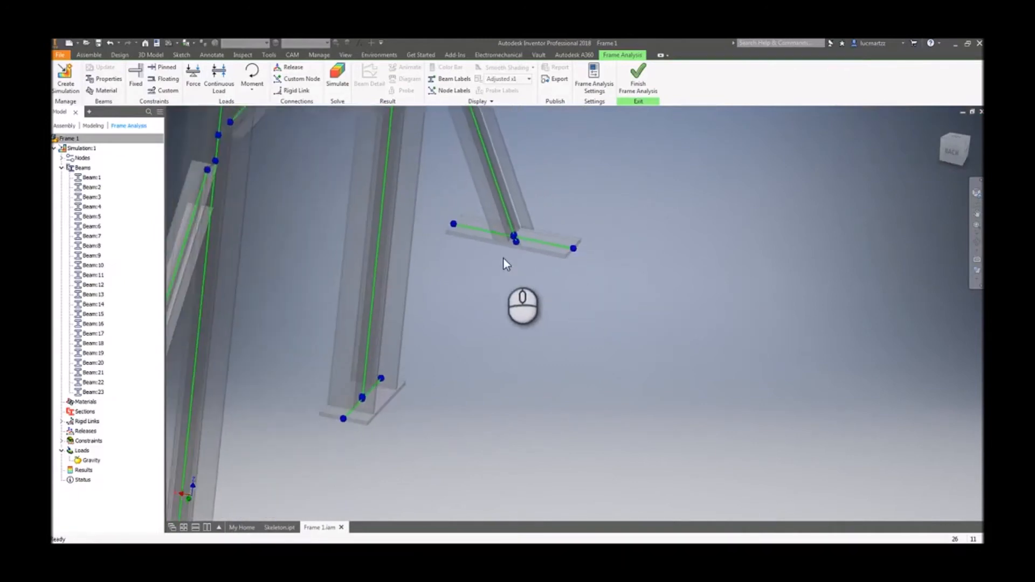
scroll(503, 258, "up", 4)
scroll(326, 345, "down", 4)
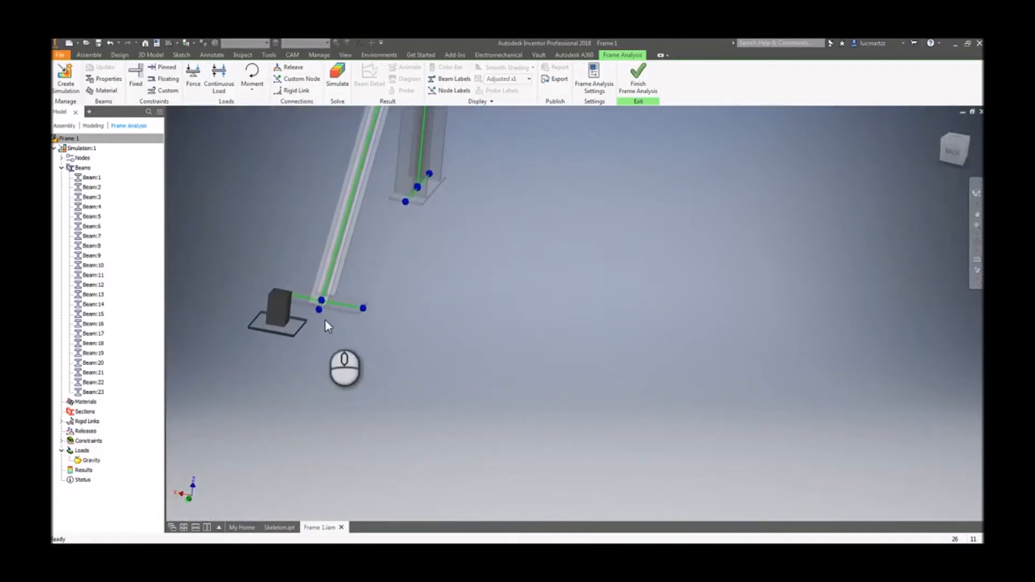
left_click(136, 78)
left_click(460, 332)
- Apply Fixed constraints to both end nodes of the neighbouring column's base plate
middle_click_drag(460, 336, 463, 215, "shift")
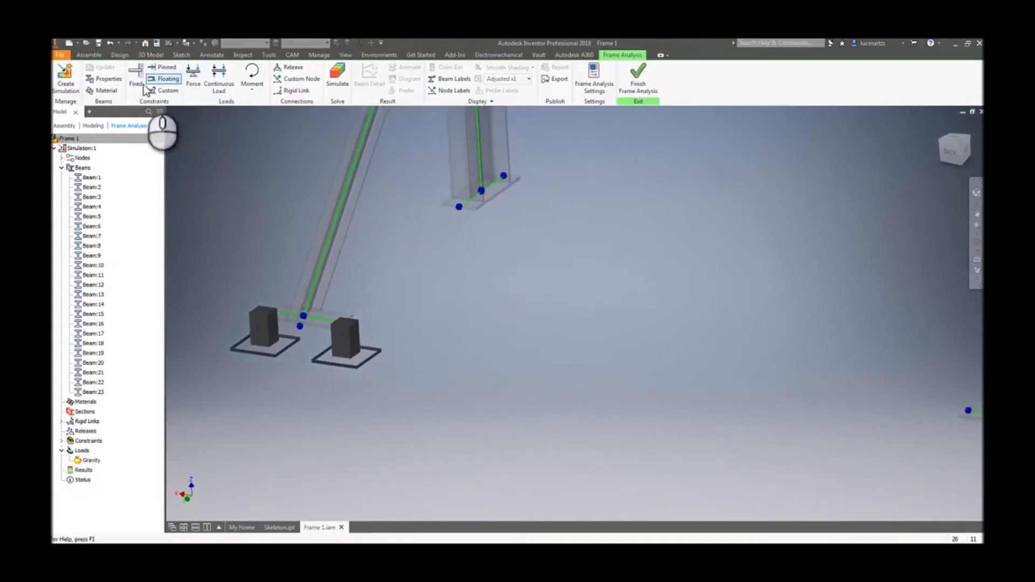
right_click(528, 273)
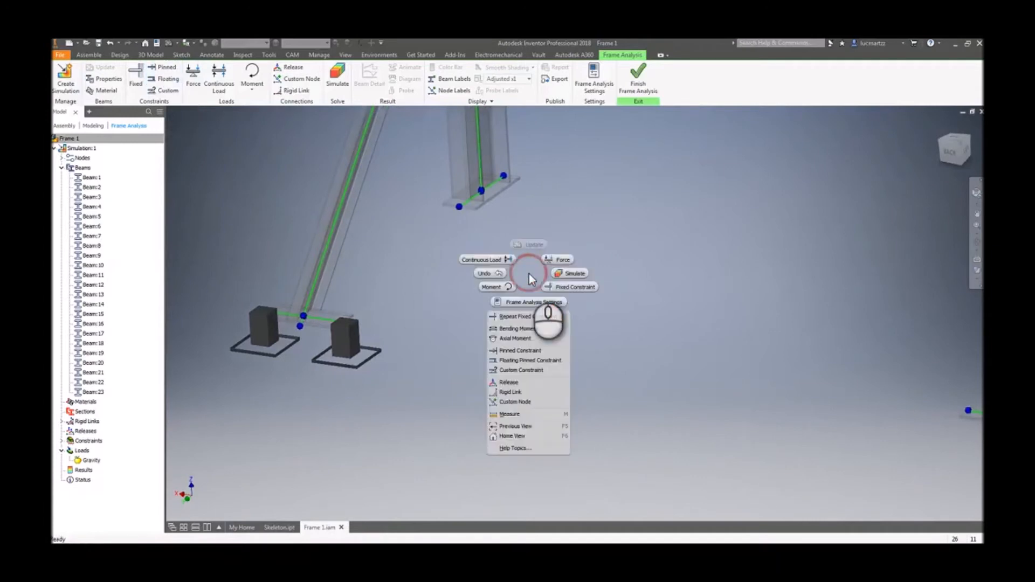
left_click(529, 274)
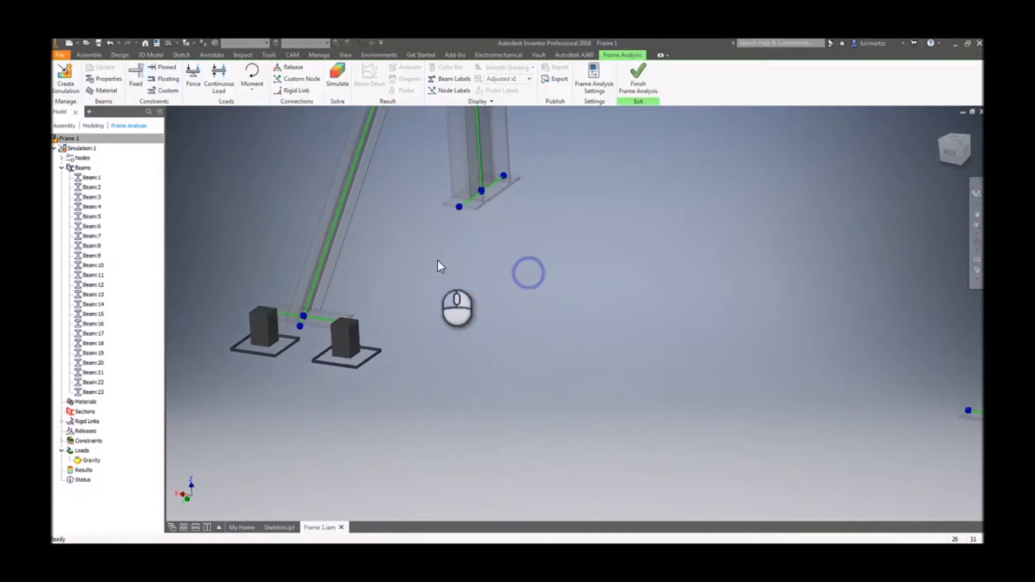
left_click(139, 83)
scroll(424, 244, "up", 1)
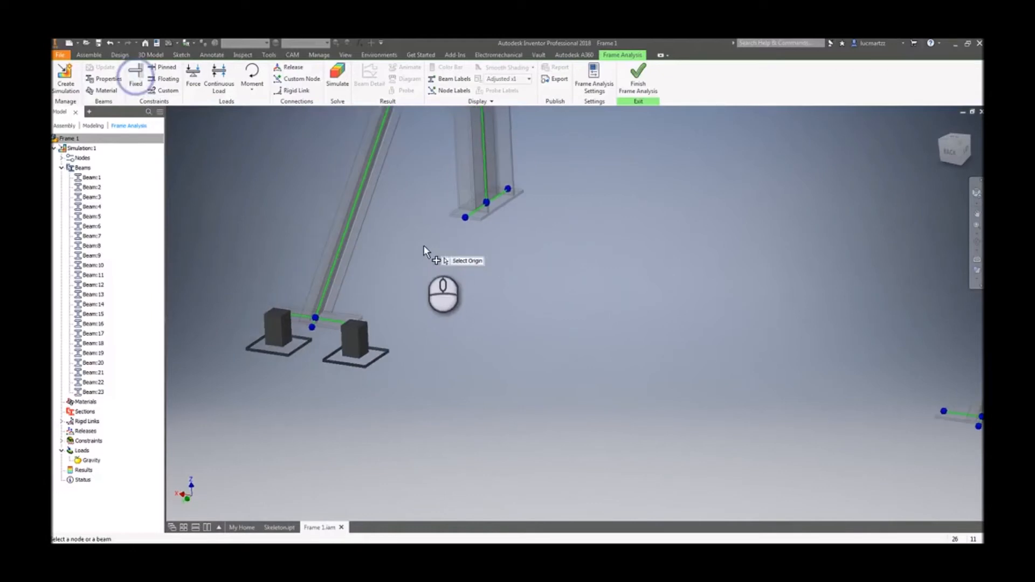
left_click(467, 222)
mouse_move(467, 269)
middle_mouse_down("shift")
mouse_move(397, 269)
mouse_move(215, 155)
mouse_move(529, 199)
mouse_move(557, 180)
mouse_move(554, 157)
middle_mouse_up("shift")
key("Escape")
left_click(563, 175)
left_click(137, 83)
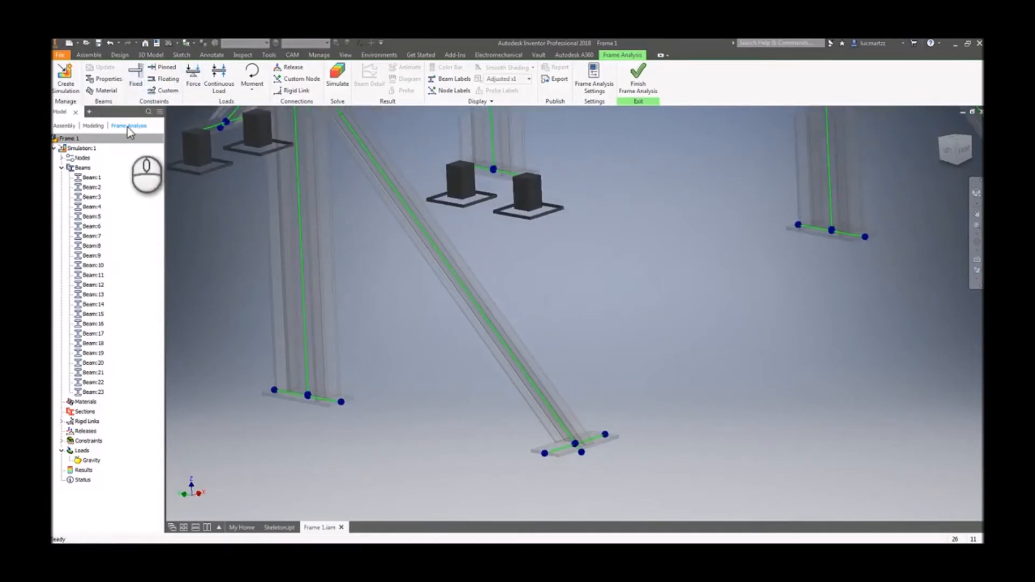
- Apply Fixed constraints to the end nodes of the base plate on the right-hand column
left_click(136, 81)
left_click(770, 244)
left_click(138, 81)
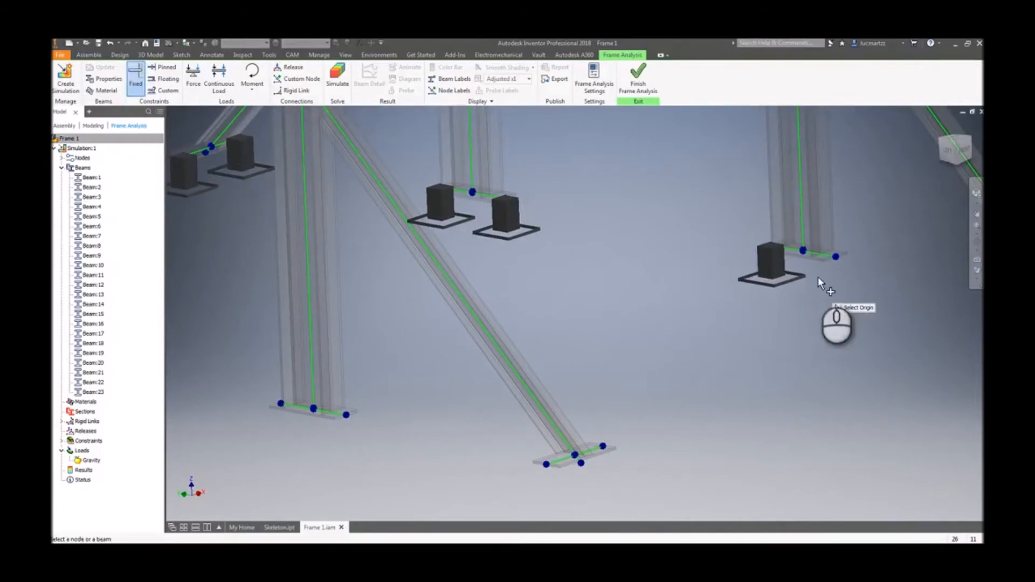
left_click(836, 257)
- Navigate around the frame's feet to inspect the remaining base plates and their nodes
middle_click_drag(827, 274, 578, 297, "shift")
scroll(578, 292, "up", 8)
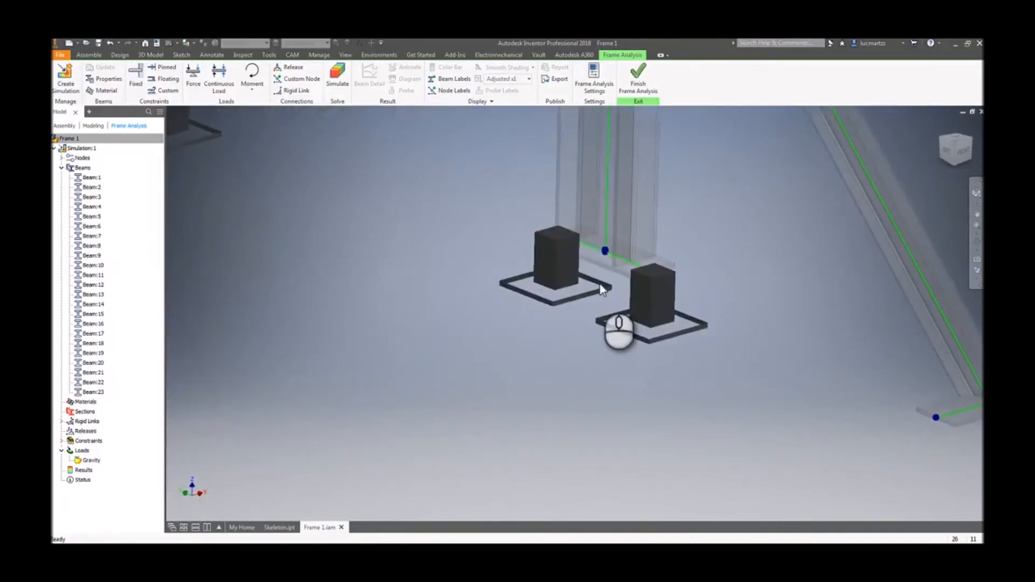
middle_click_drag(621, 278, 92, 501, "shift")
right_click_drag(554, 310, 551, 312)
right_click_drag(633, 321, 558, 322)
right_click_drag(620, 318, 519, 312)
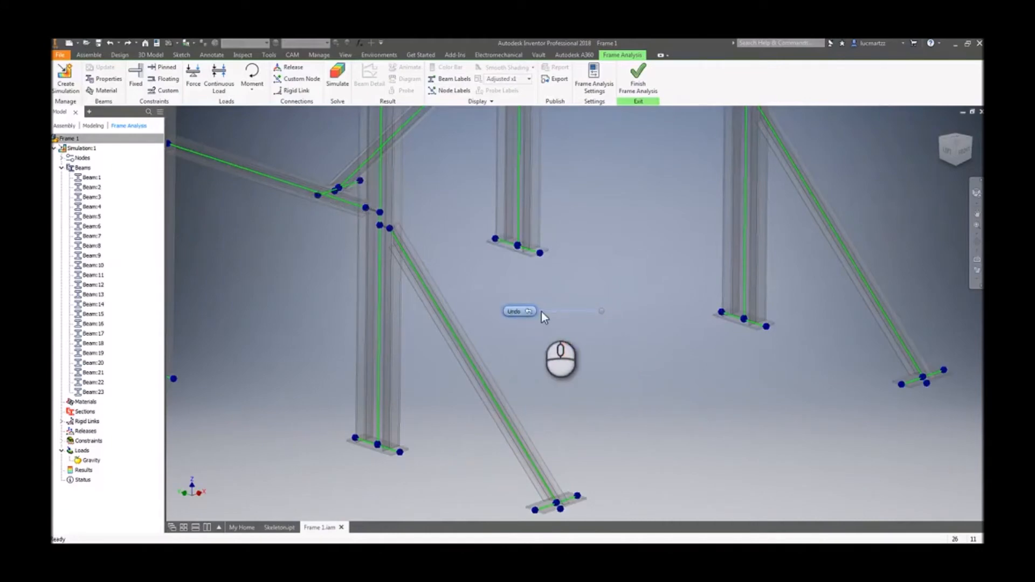
middle_click_drag(541, 312, 517, 328, "shift")
scroll(507, 318, "up", 6)
middle_click_drag(423, 265, 512, 307)
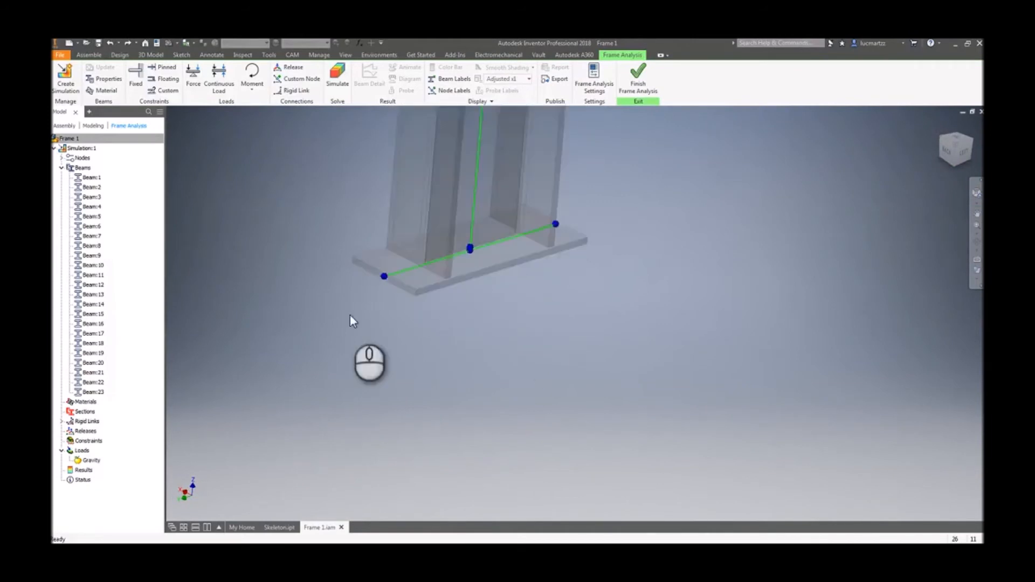
scroll(334, 384, "down", 2)
scroll(334, 384, "down", 2)
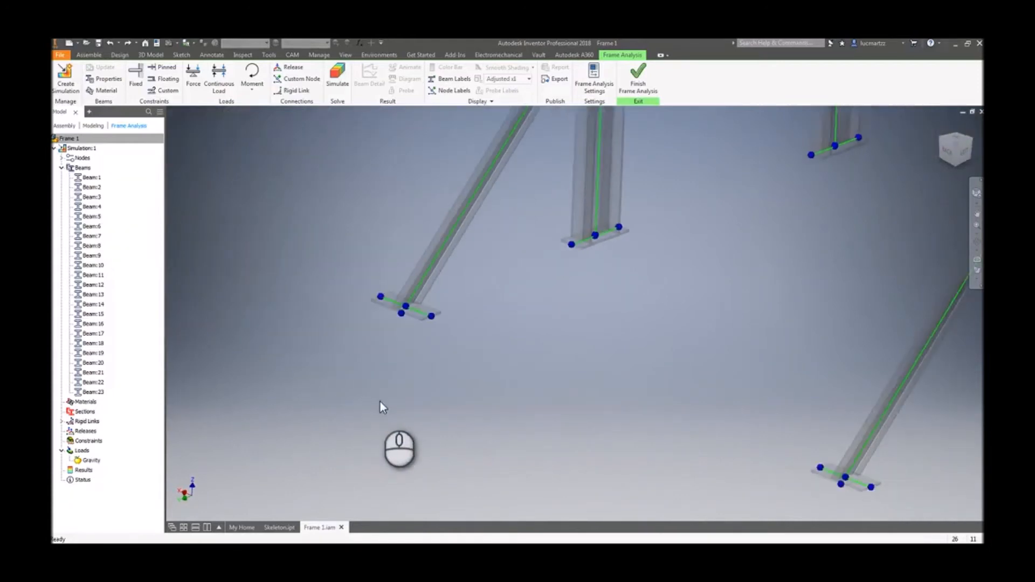
scroll(413, 329, "up", 5)
scroll(446, 325, "up", 1)
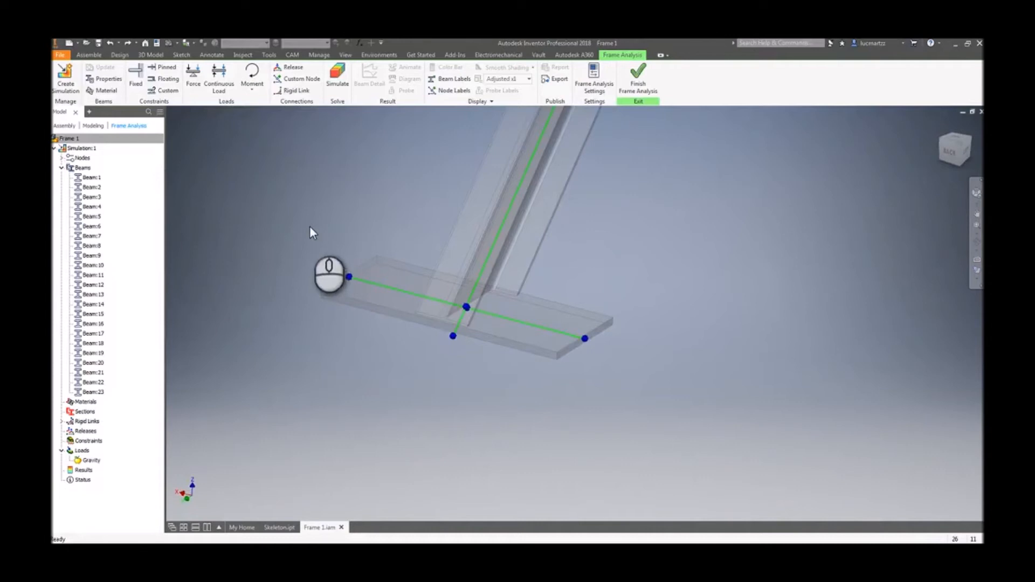
- Apply a Fixed constraint to the center node of another diagonal brace's base plate
left_click(134, 84)
middle_click_drag(466, 318, 380, 307)
scroll(393, 296, "up", 8)
scroll(398, 236, "up", 1)
middle_click_drag(398, 234, 552, 211, "shift")
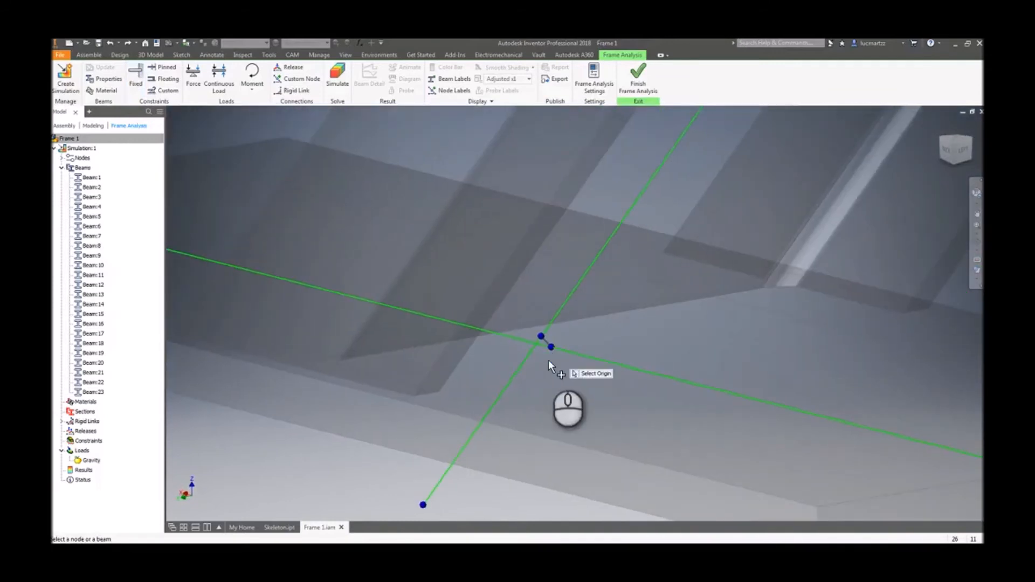
left_click(551, 349)
scroll(513, 397, "down", 6)
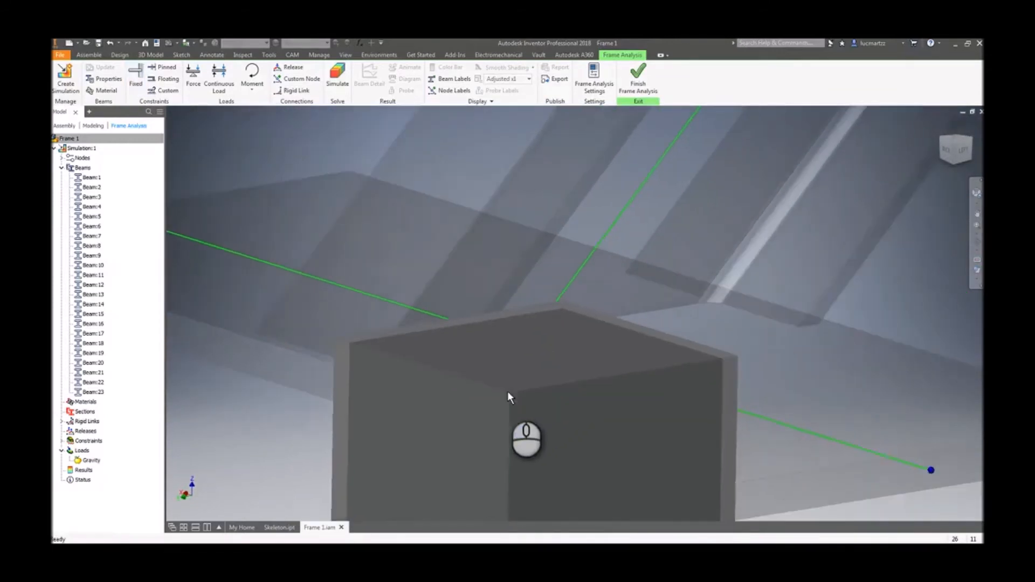
scroll(668, 361, "up", 10)
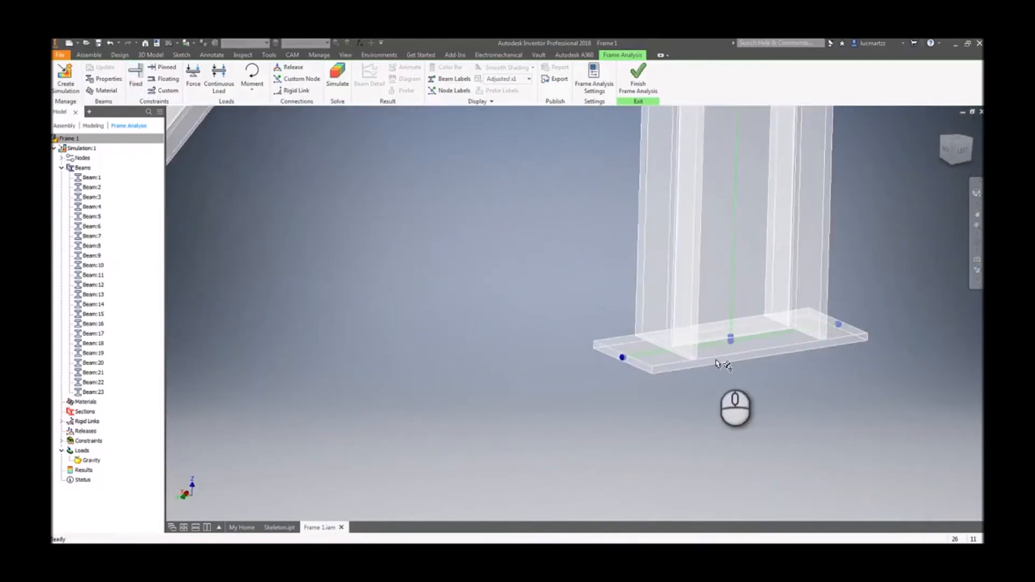
scroll(648, 341, "up", 1)
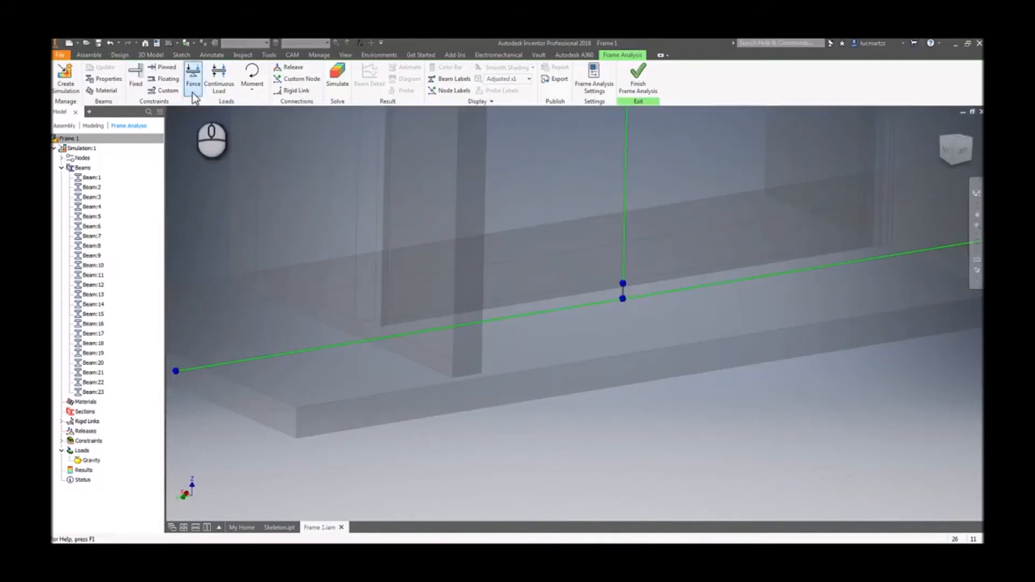
- Apply a Fixed constraint to the center node of the base plate under the nearby column
left_click(141, 81)
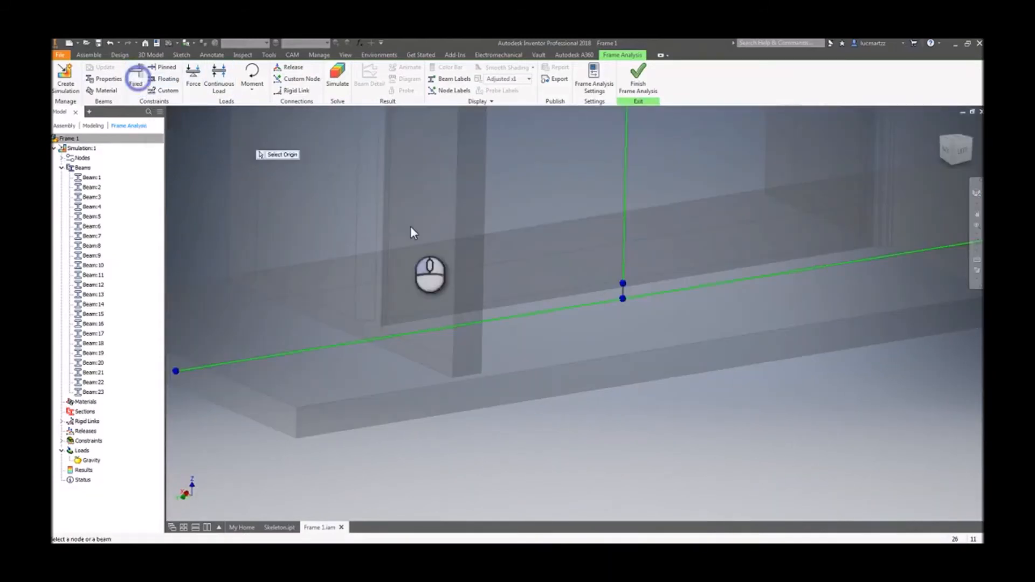
left_click(623, 302)
scroll(620, 337, "down", 8)
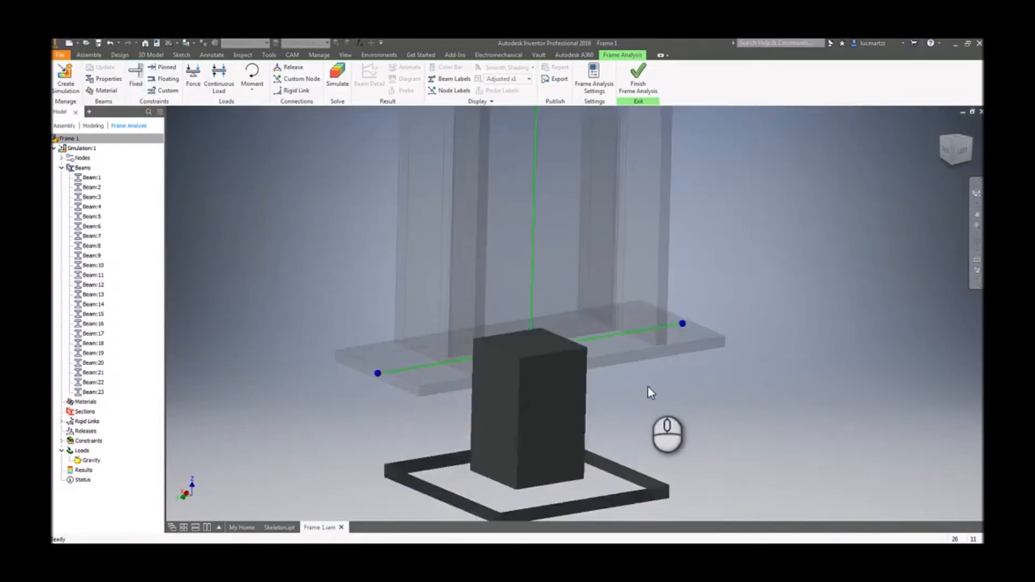
scroll(684, 366, "up", 2)
scroll(595, 365, "up", 6)
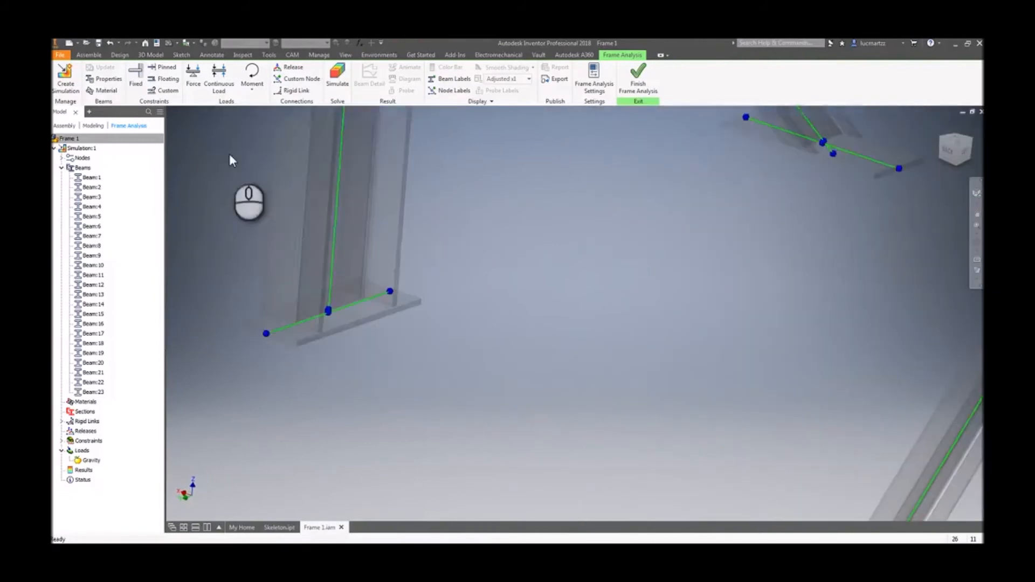
- Apply a Fixed constraint to the center node of the next column's base plate
left_click(136, 72)
scroll(430, 369, "up", 2)
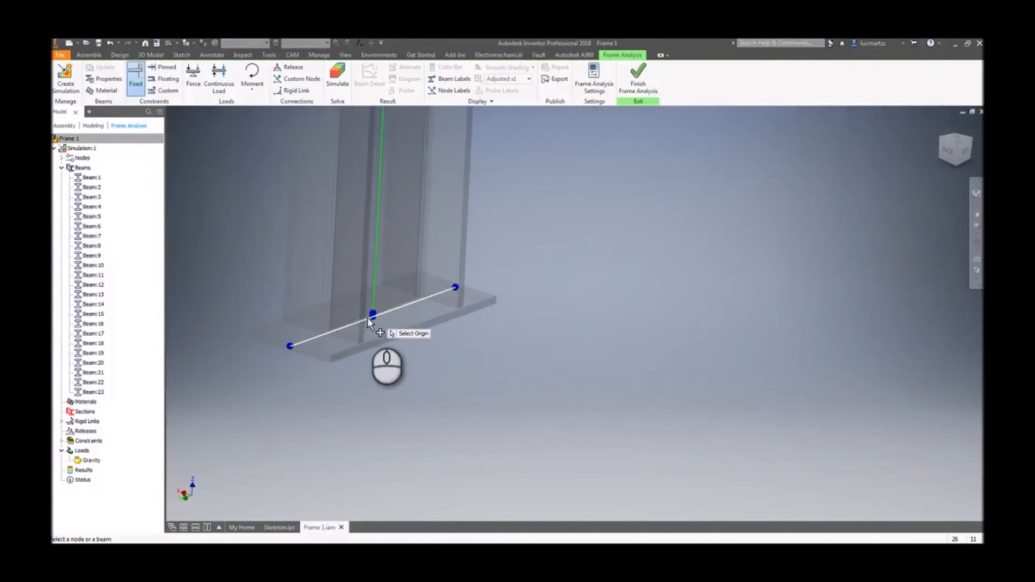
left_click(373, 319)
scroll(539, 351, "down", 3)
scroll(681, 325, "up", 2)
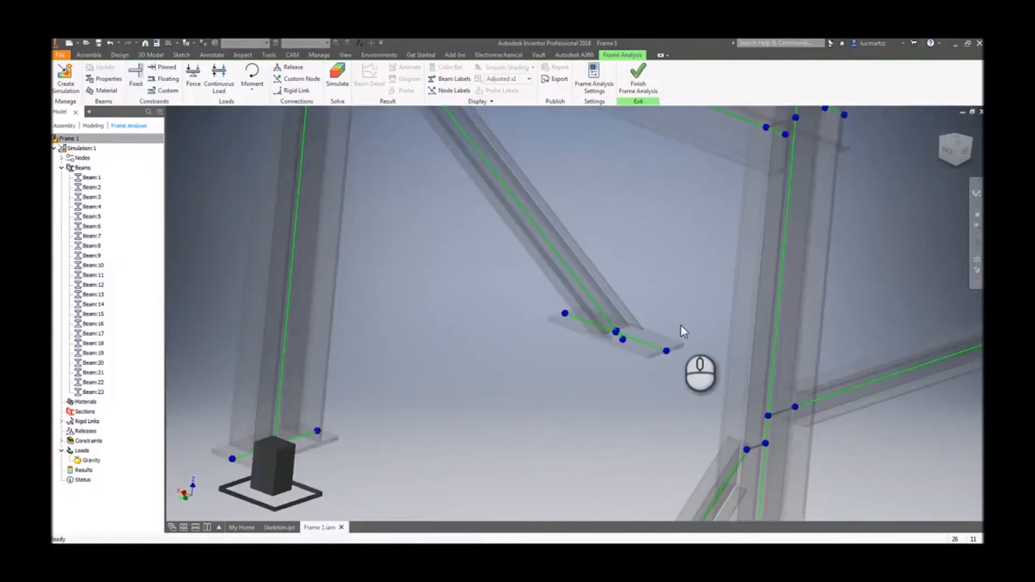
- Fix the center node of a diagonal brace's base plate
scroll(594, 313, "up", 5)
scroll(570, 334, "down", 3)
scroll(501, 360, "up", 6)
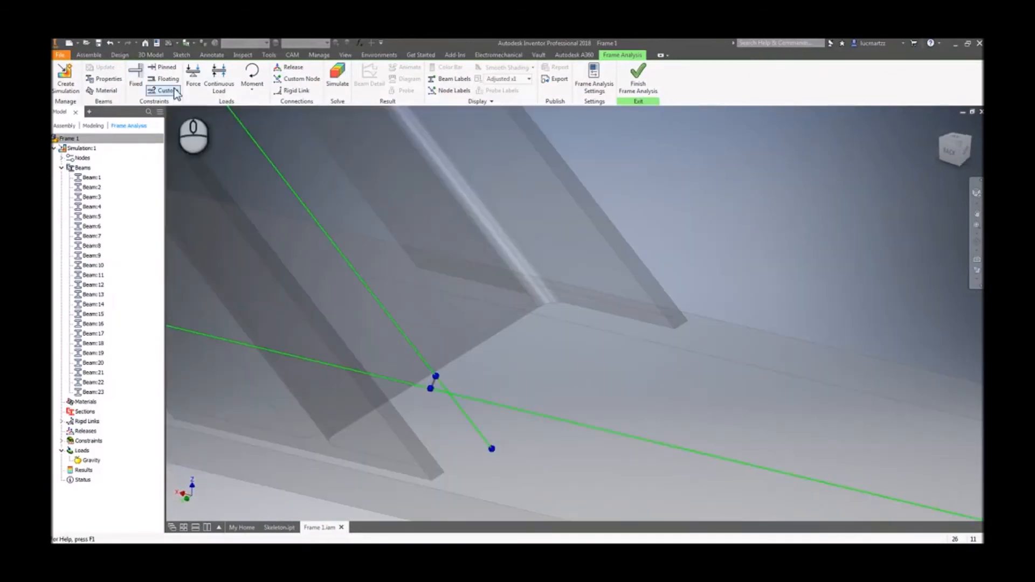
left_click(136, 75)
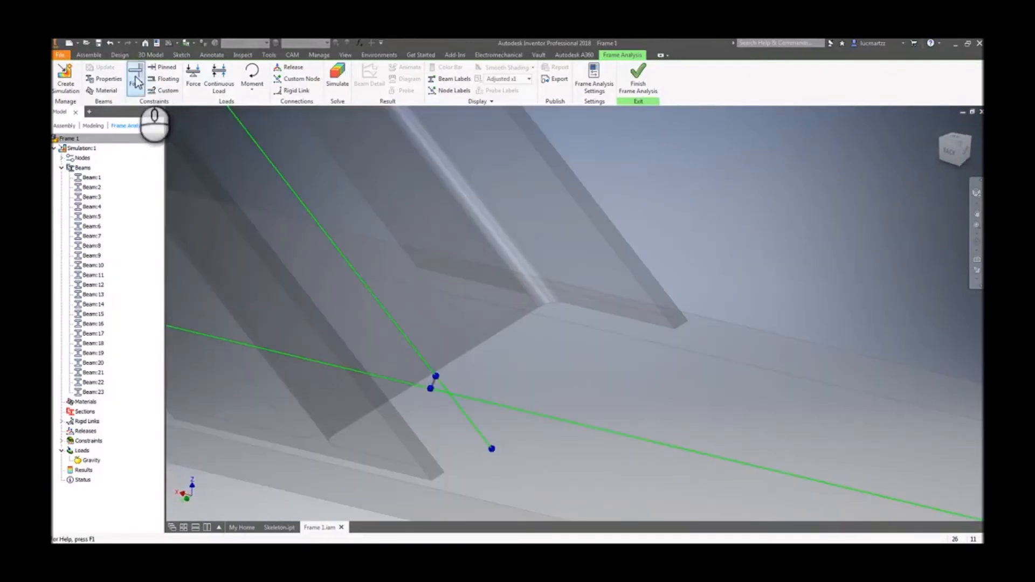
left_click(431, 389)
scroll(452, 434, "down", 10)
scroll(548, 427, "up", 10)
- Apply a Fixed constraint to the middle node of another base plate
left_click(135, 86)
scroll(398, 410, "up", 8)
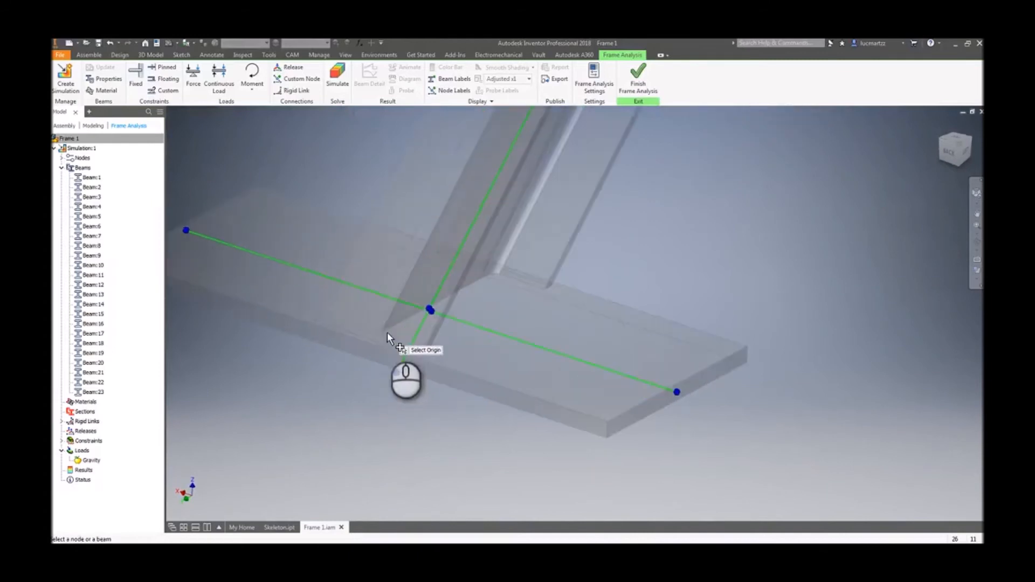
scroll(387, 333, "up", 5)
left_click(542, 277)
scroll(531, 334, "down", 6)
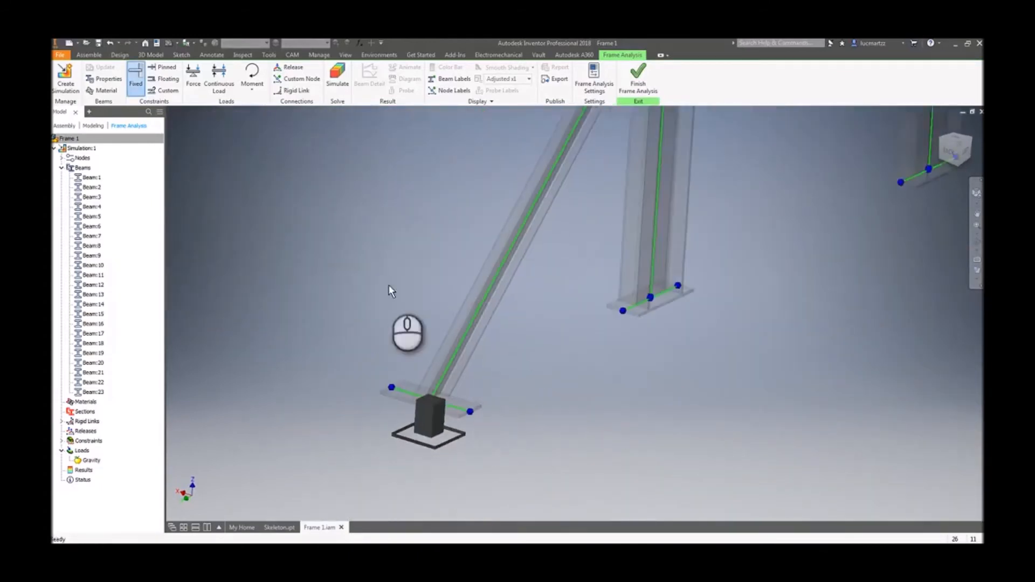
- Fix the center node of the base plate at the column junction further along the frame
left_click(135, 81)
scroll(571, 315, "up", 5)
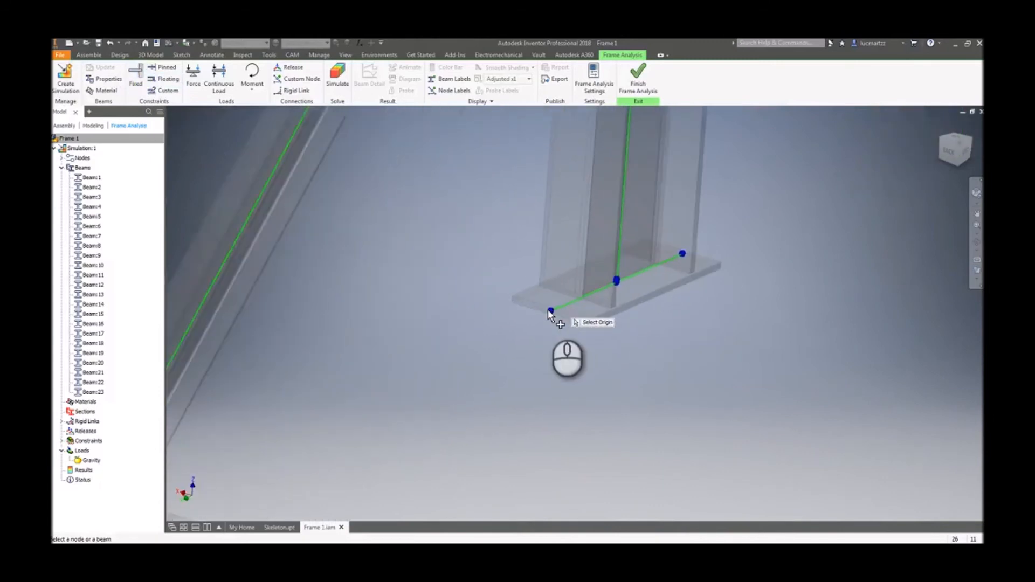
scroll(548, 311, "up", 2)
scroll(642, 269, "up", 5)
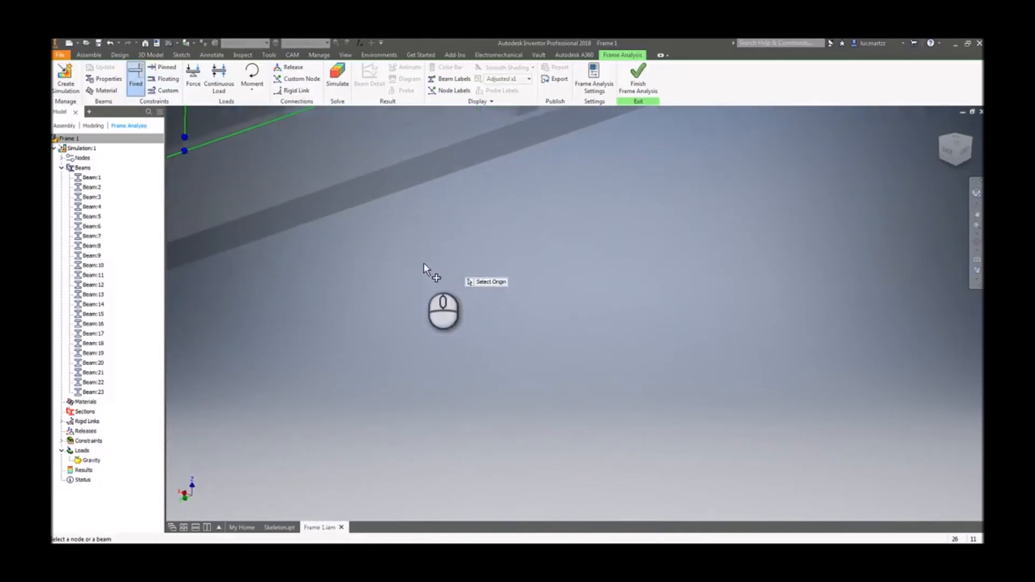
scroll(423, 263, "down", 3)
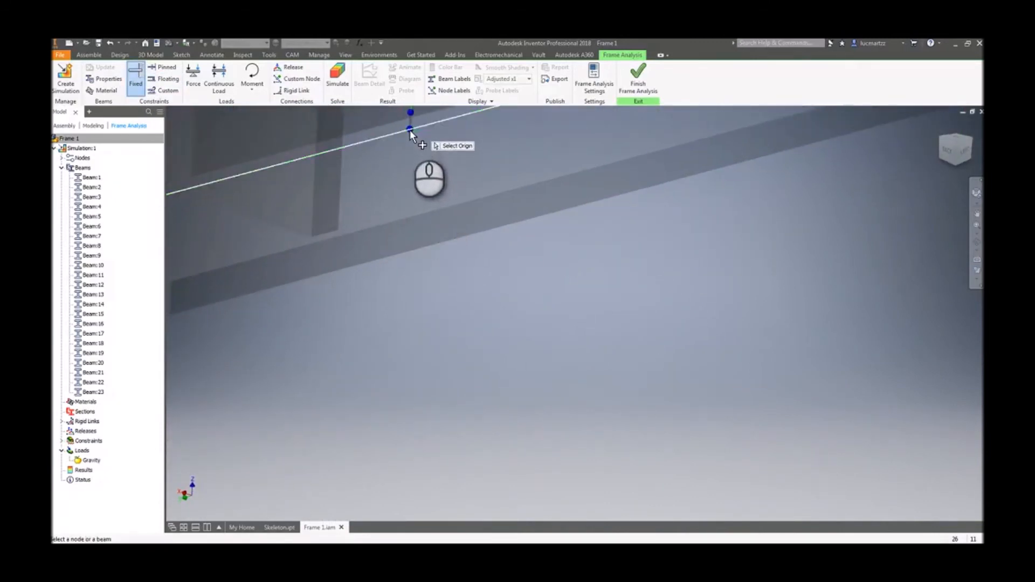
left_click(410, 130)
scroll(411, 131, "down", 8)
scroll(787, 313, "up", 6)
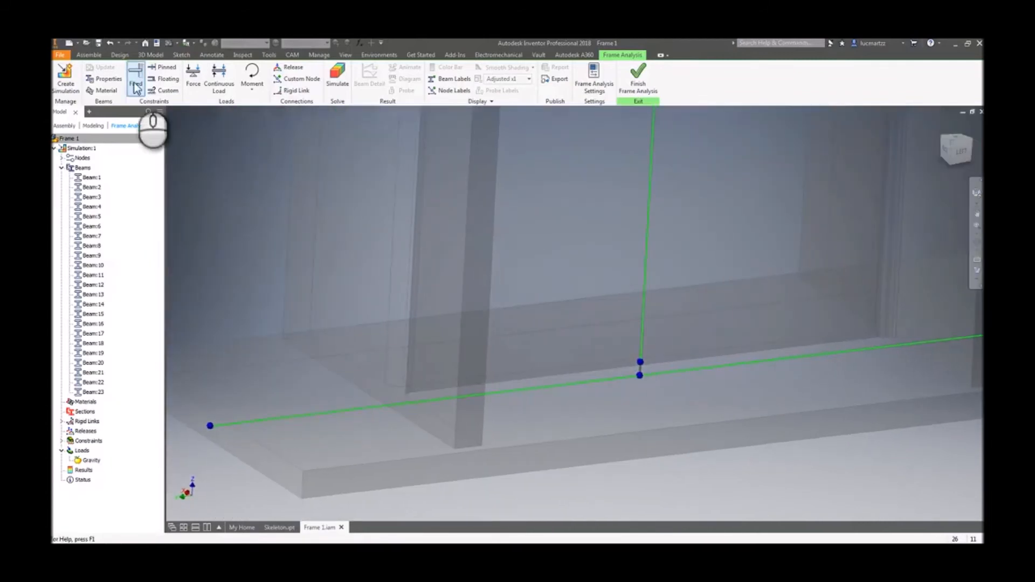
- Apply a Fixed constraint to the center node of the remaining column base plate
left_click(136, 85)
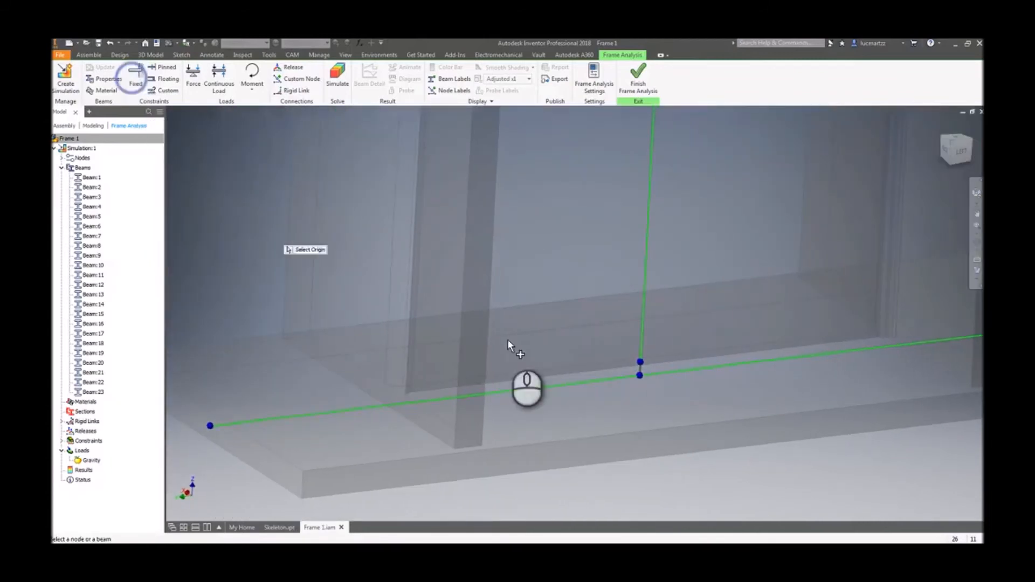
left_click(641, 377)
scroll(629, 411, "down", 6)
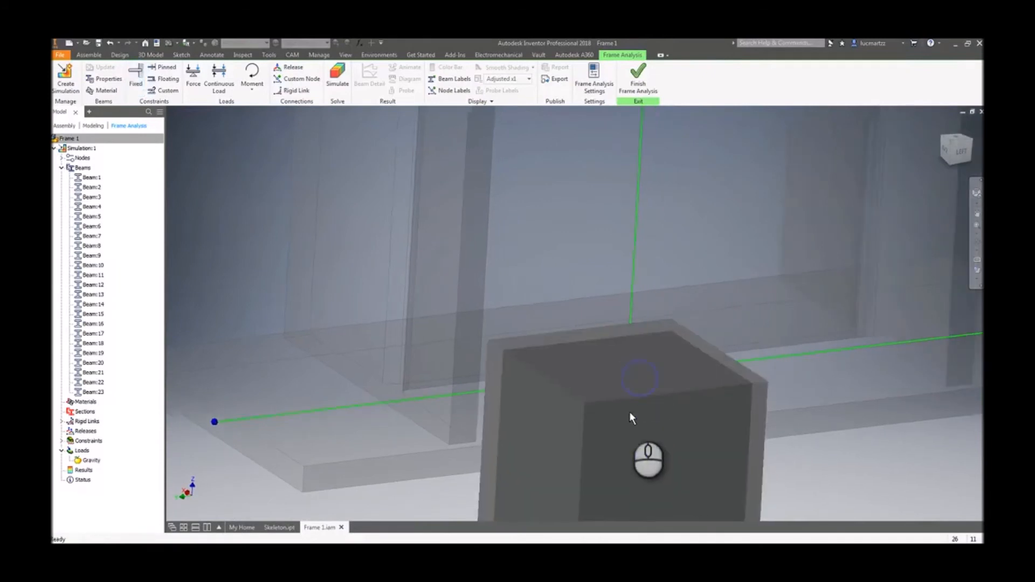
scroll(354, 250, "down", 2)
- Fix the center node of the last diagonal brace's base plate
left_click(141, 82)
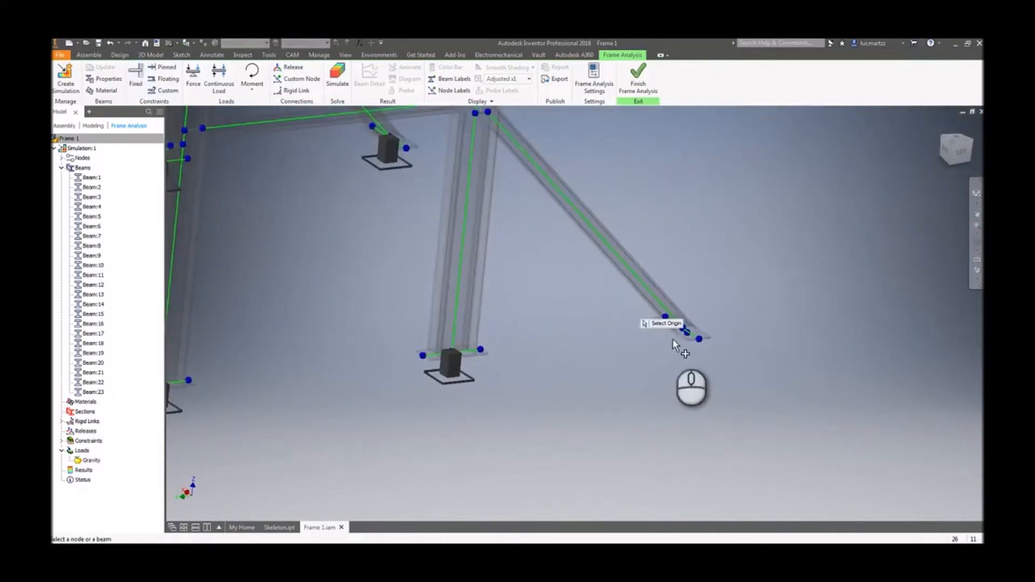
scroll(795, 372, "up", 8)
scroll(793, 400, "up", 3)
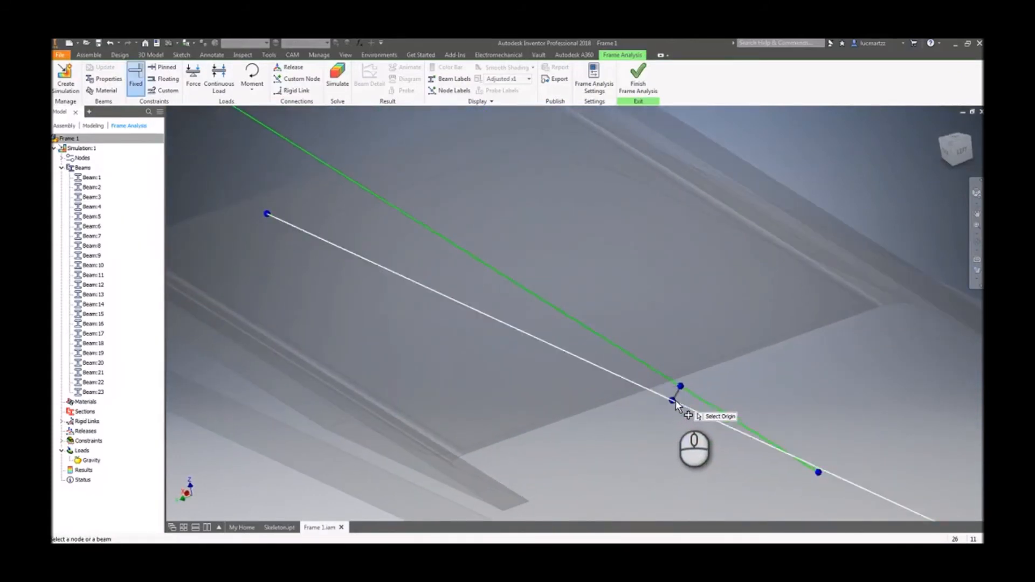
left_click(672, 401)
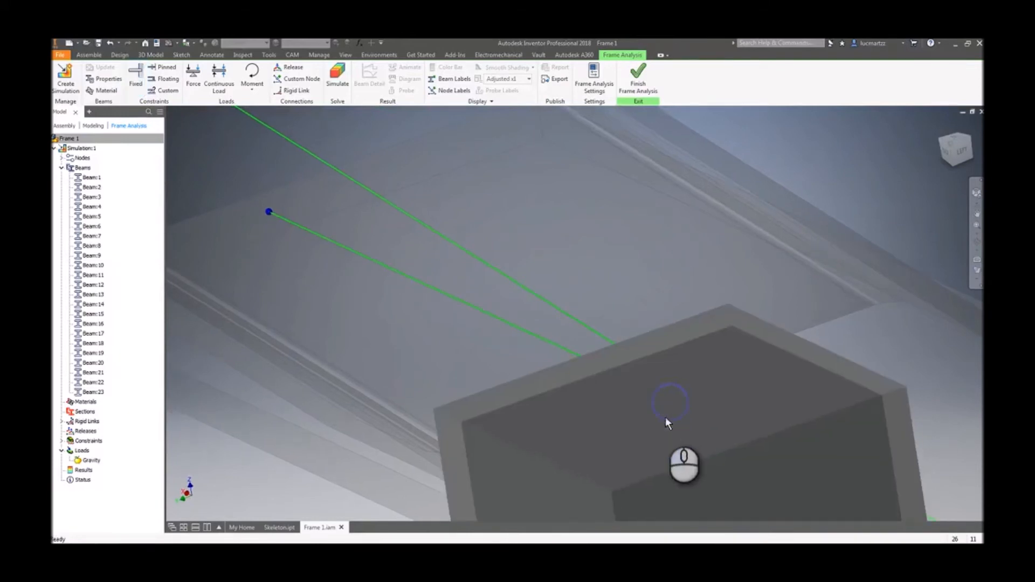
scroll(666, 415, "down", 5)
scroll(642, 406, "down", 3)
middle_click_drag(567, 422, 522, 412, "shift")
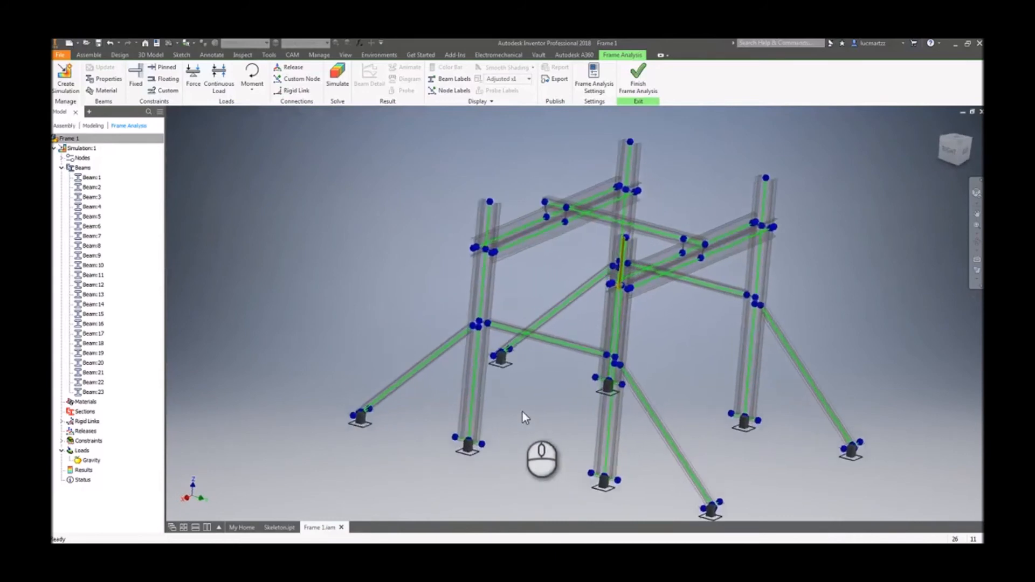
scroll(522, 411, "up", 3)
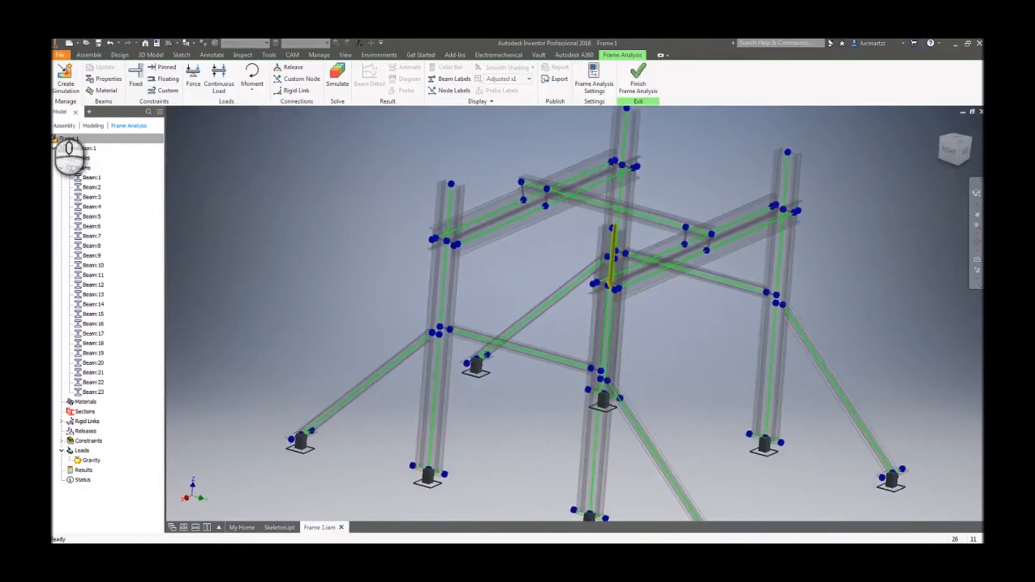
left_click(163, 92)
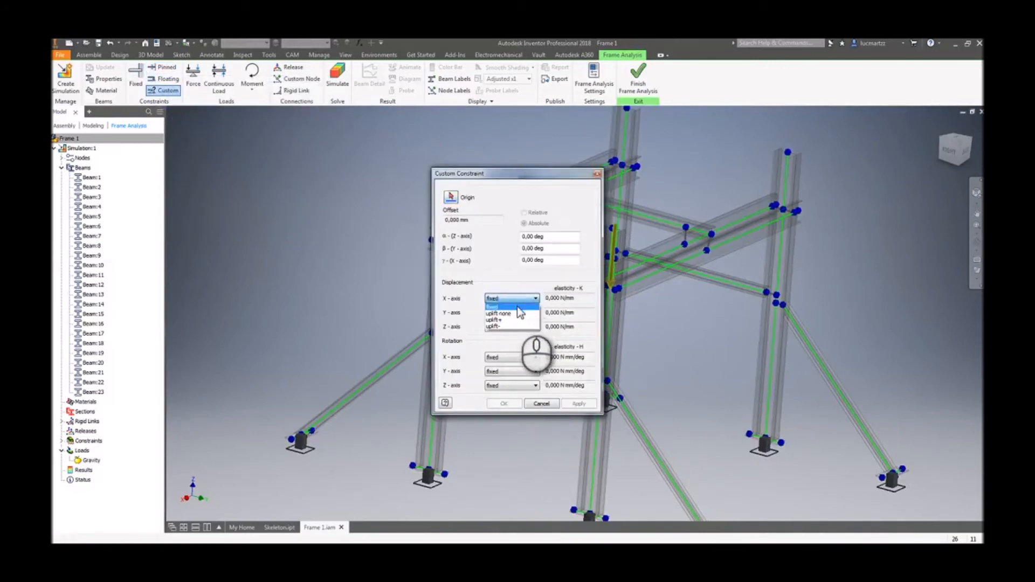
left_click(517, 306)
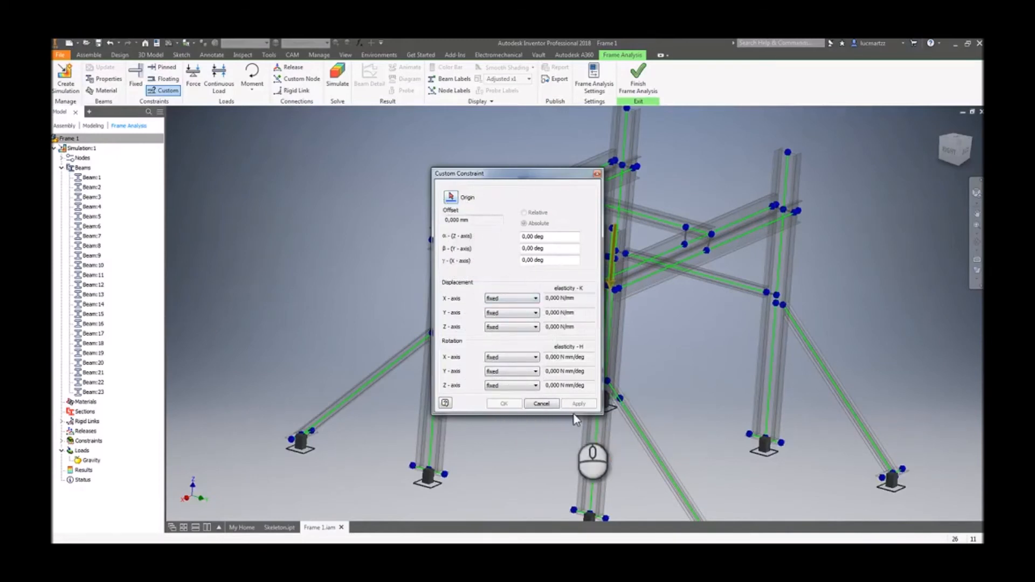
left_click(541, 404)
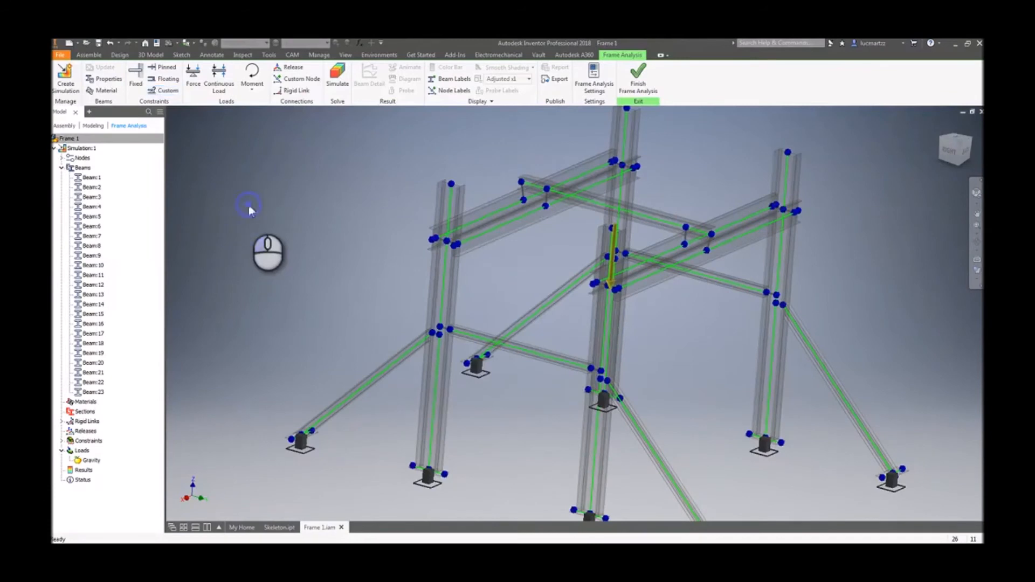
scroll(276, 187, "down", 6)
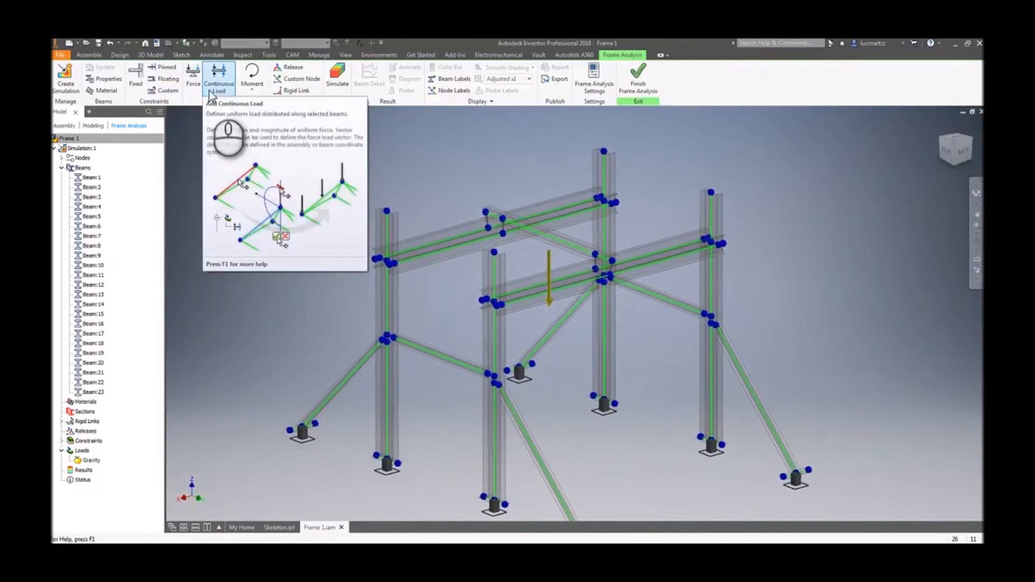
- Place a Force load on the upper crossbeam and shift its offset point along the beam
left_click(279, 211)
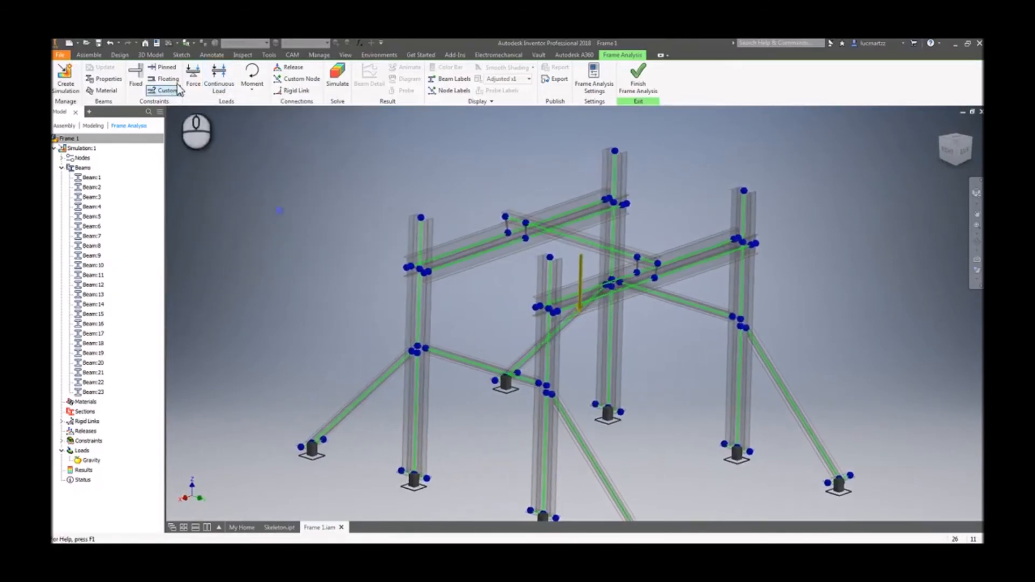
left_click(198, 80)
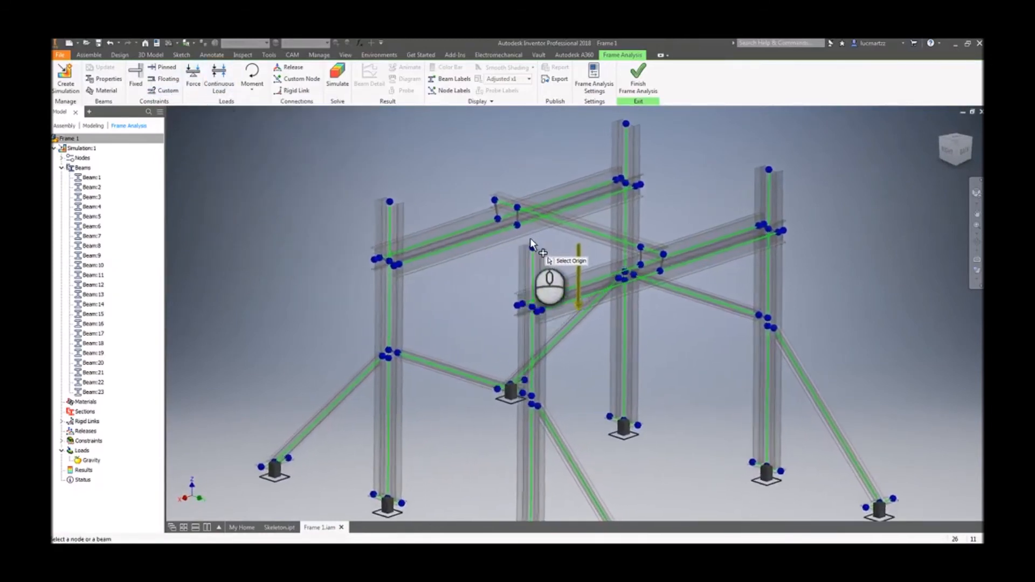
left_click(581, 230)
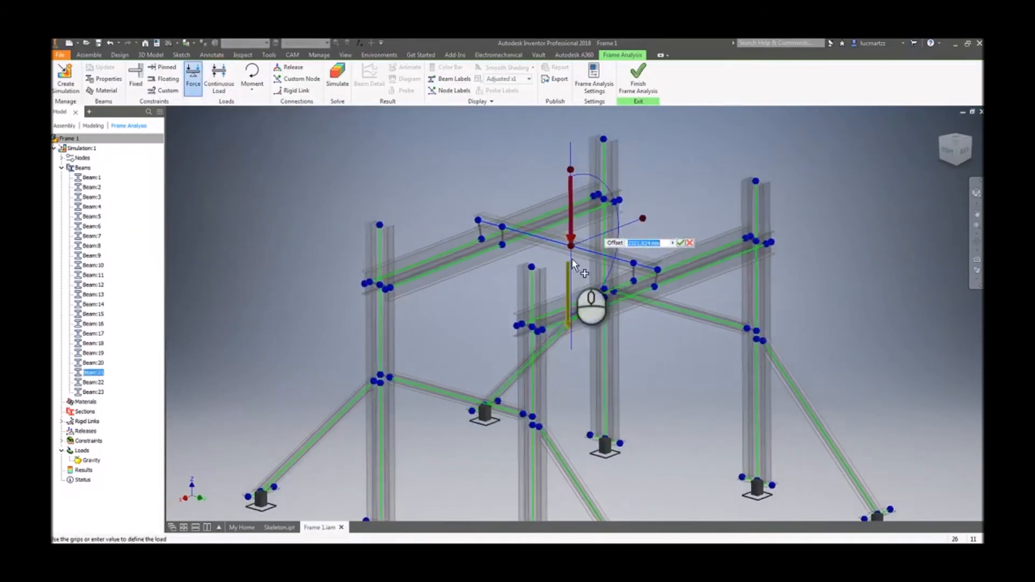
left_click_drag(944, 157, 937, 153)
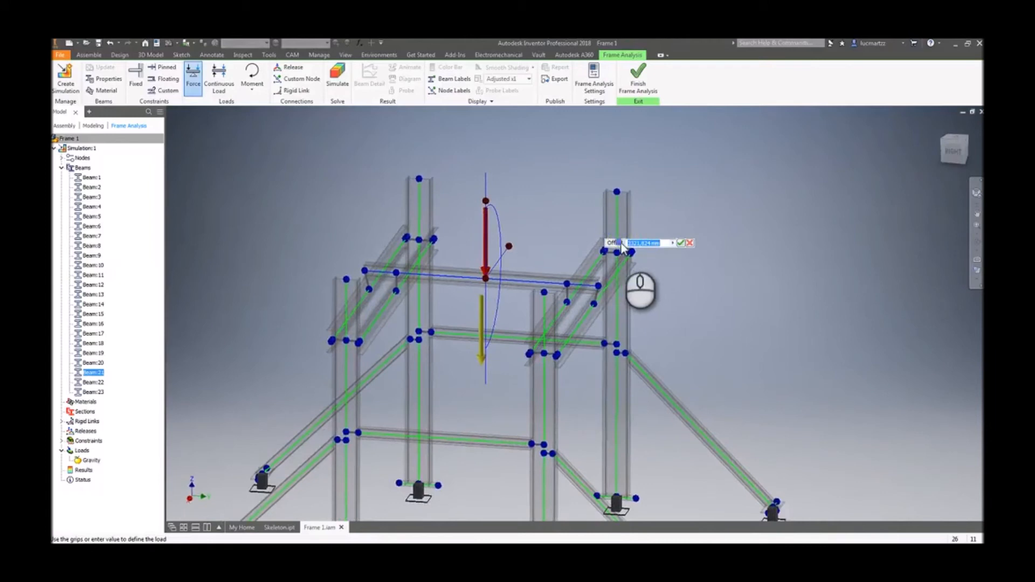
left_click(674, 244)
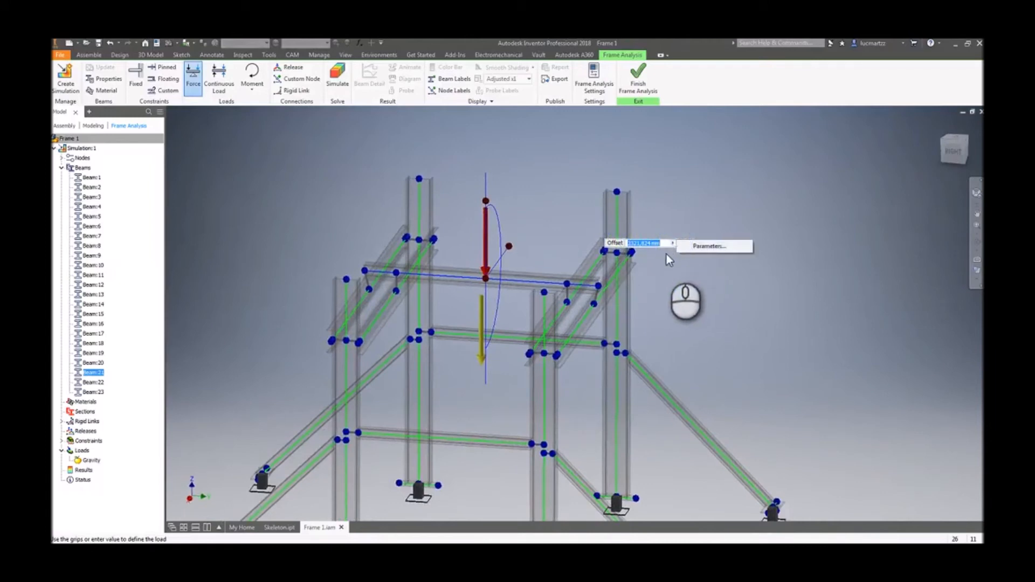
left_click(674, 244)
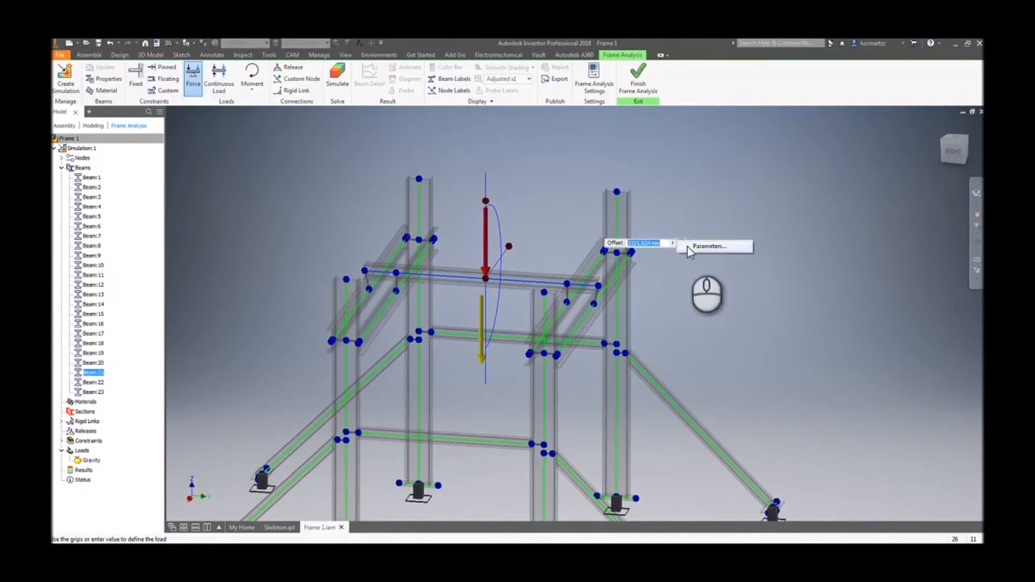
left_click(693, 247)
left_click(676, 204)
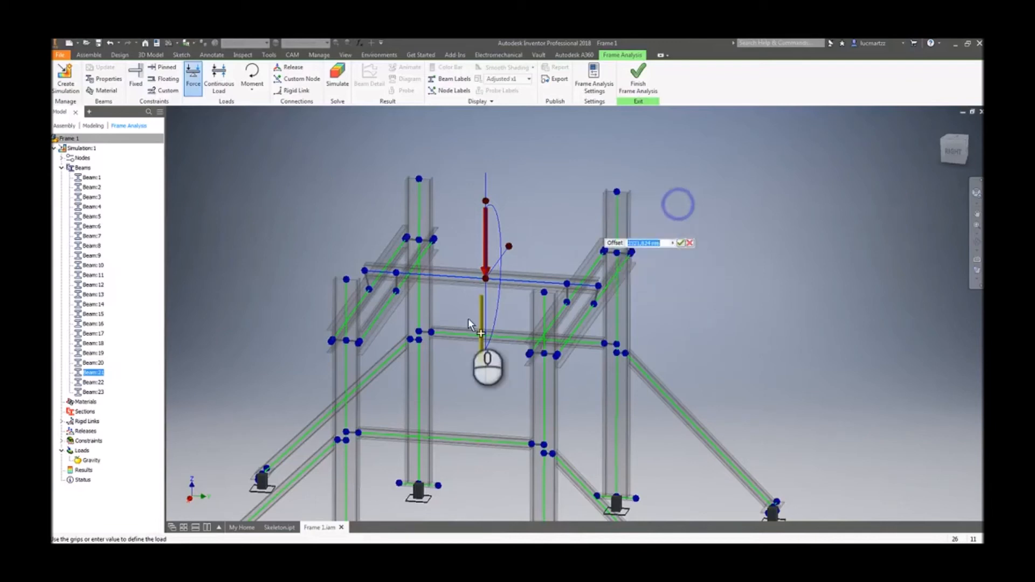
scroll(506, 274, "up", 3)
mouse_move(491, 275)
left_mouse_down()
mouse_move(511, 274)
mouse_move(441, 270)
mouse_move(484, 271)
left_mouse_up()
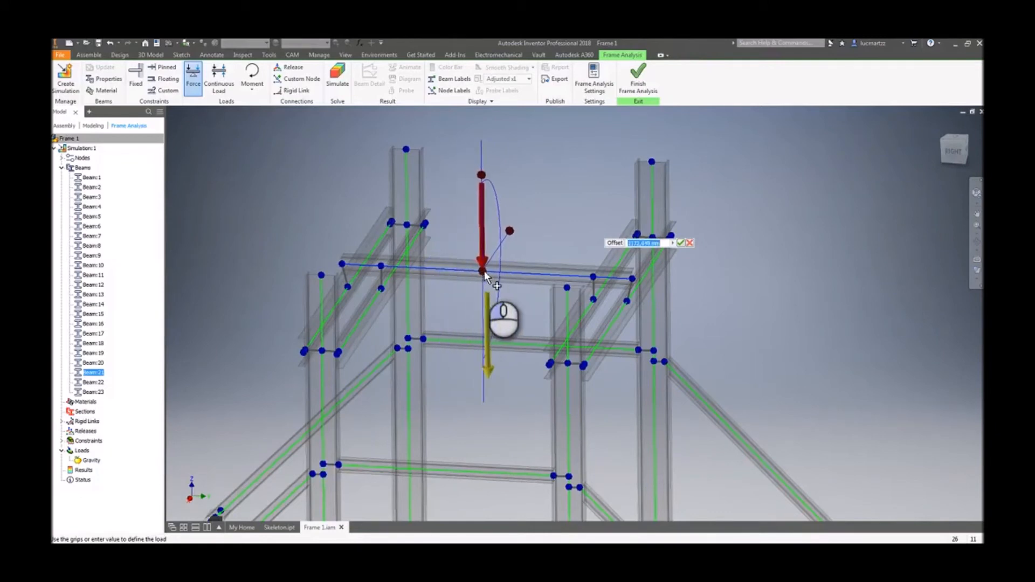
- Adjust the force's direction grips on the upper crossbeam and confirm placing the force
mouse_move(481, 174)
middle_click_drag(482, 173, 552, 218, "shift")
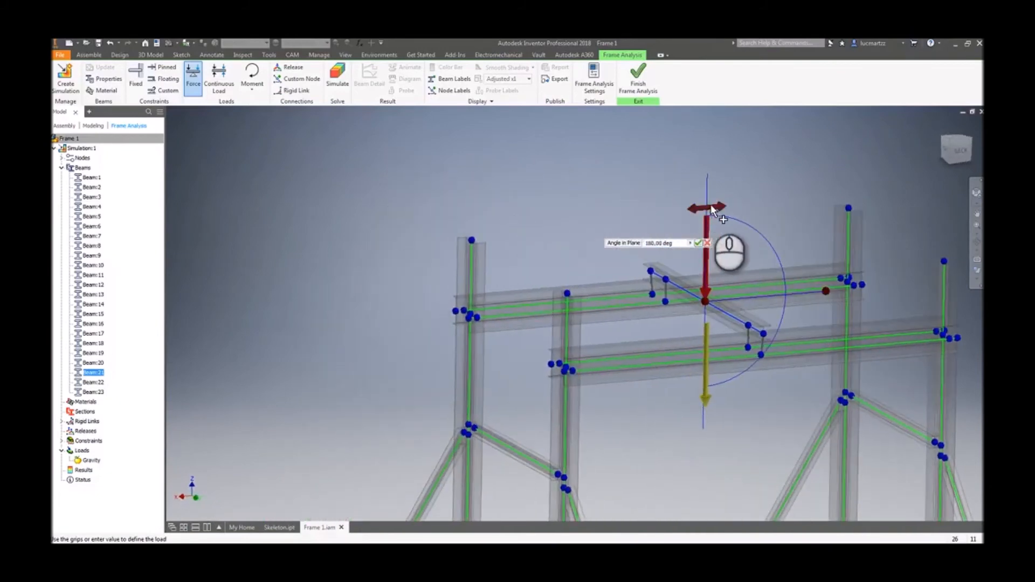
left_click_drag(706, 208, 735, 209)
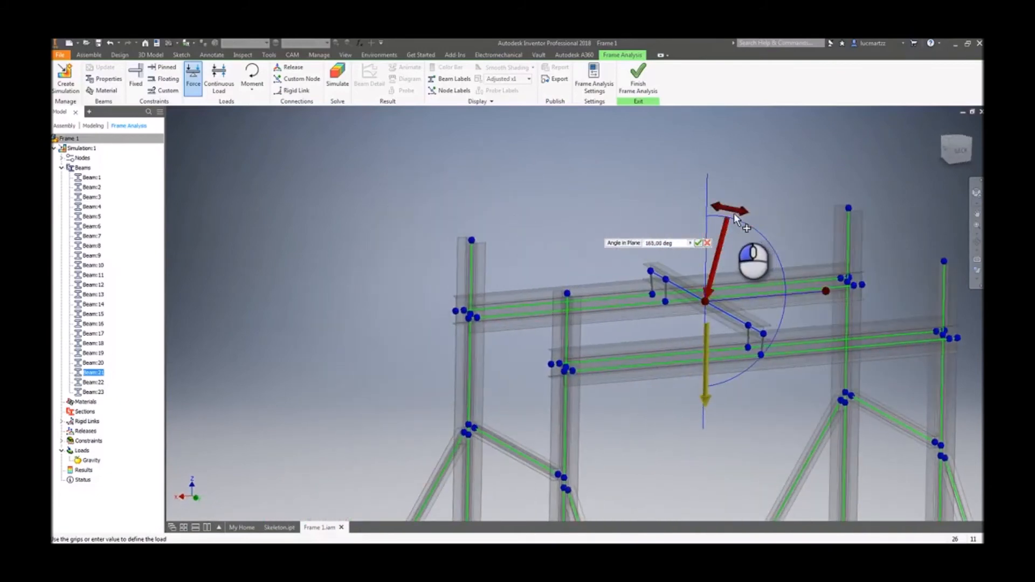
left_click_drag(826, 291, 804, 315)
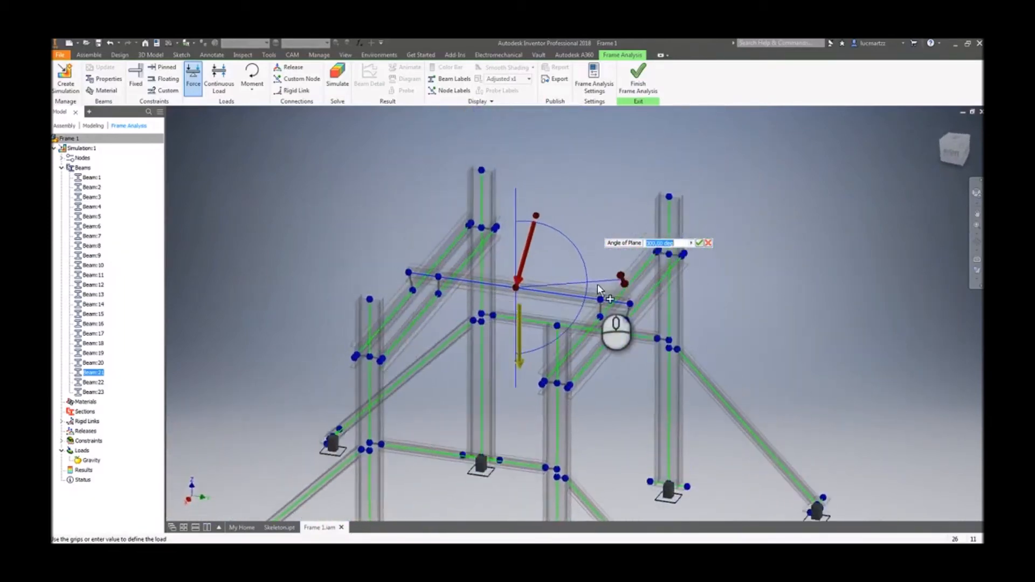
left_click(538, 224)
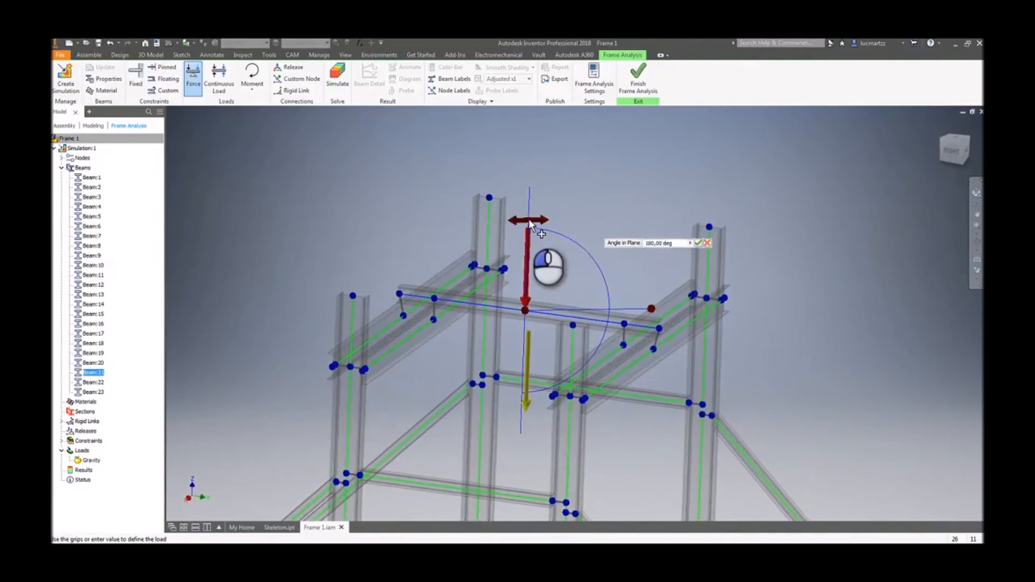
right_click(624, 183)
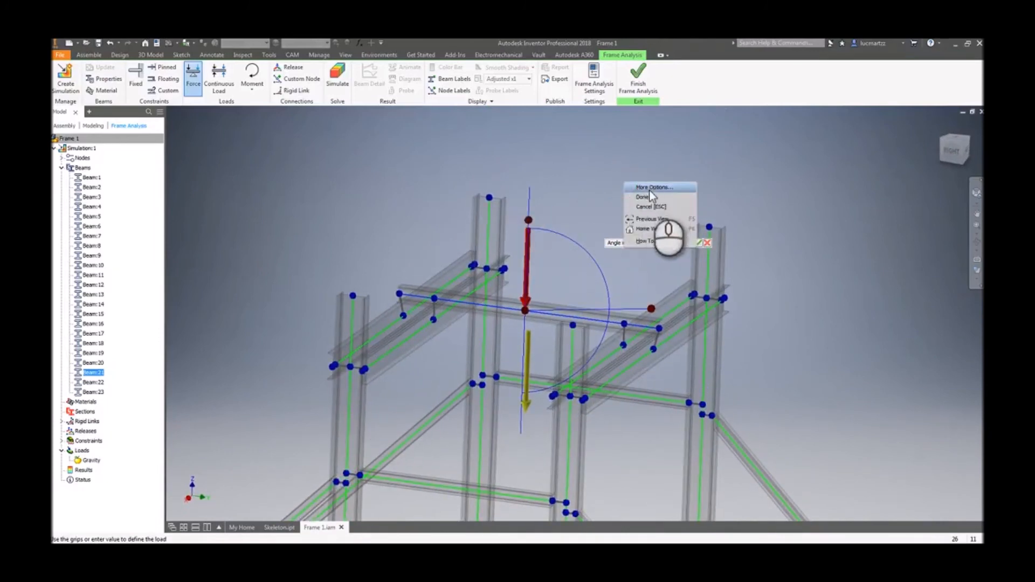
left_click(724, 188)
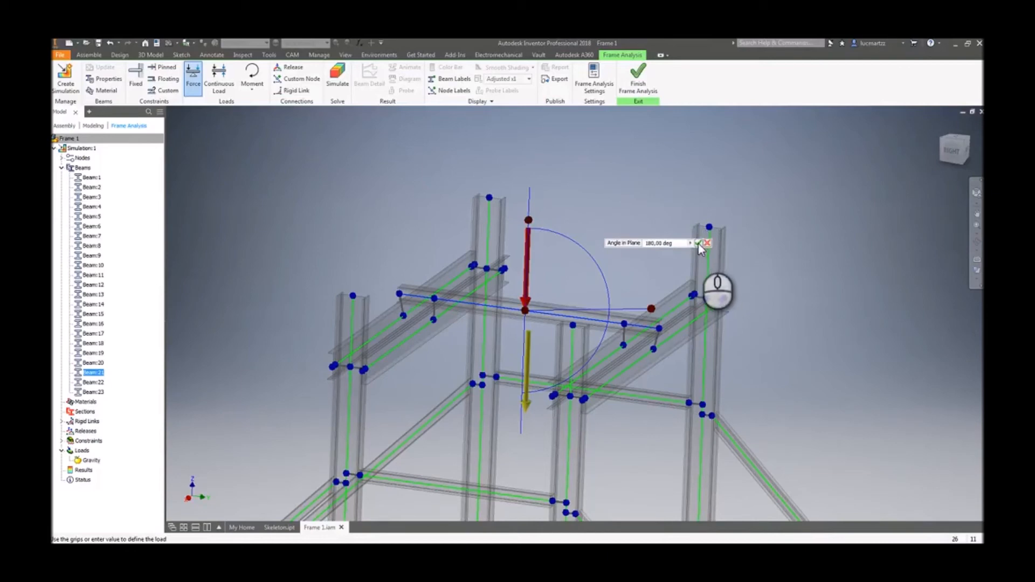
left_click(698, 243)
- Open the new force for editing and set its magnitude to 10000 N
double_click(524, 255)
middle_click_drag(525, 254, 579, 279, "shift")
double_click(520, 249)
left_click_drag(506, 208, 427, 194)
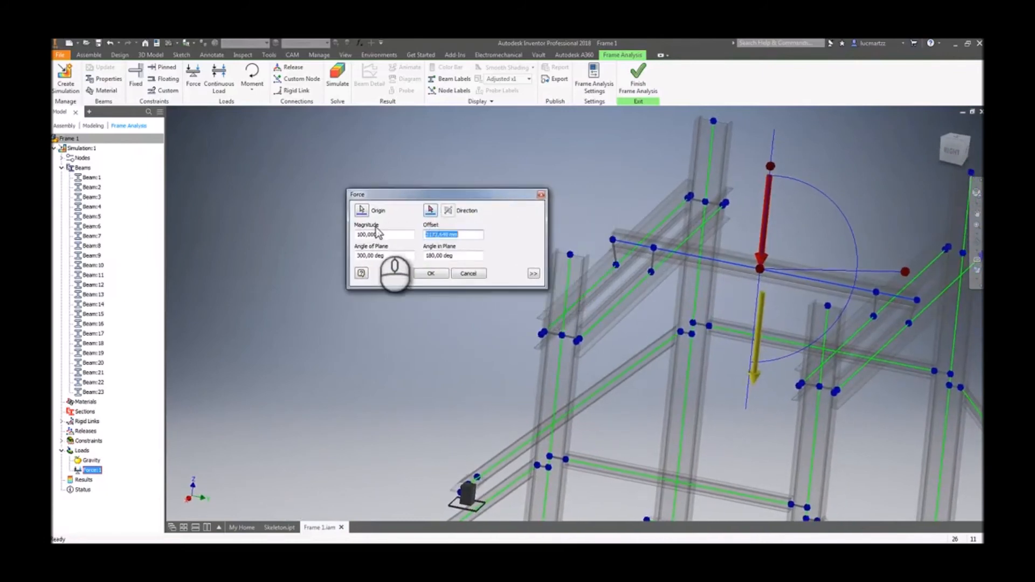
double_click(387, 233)
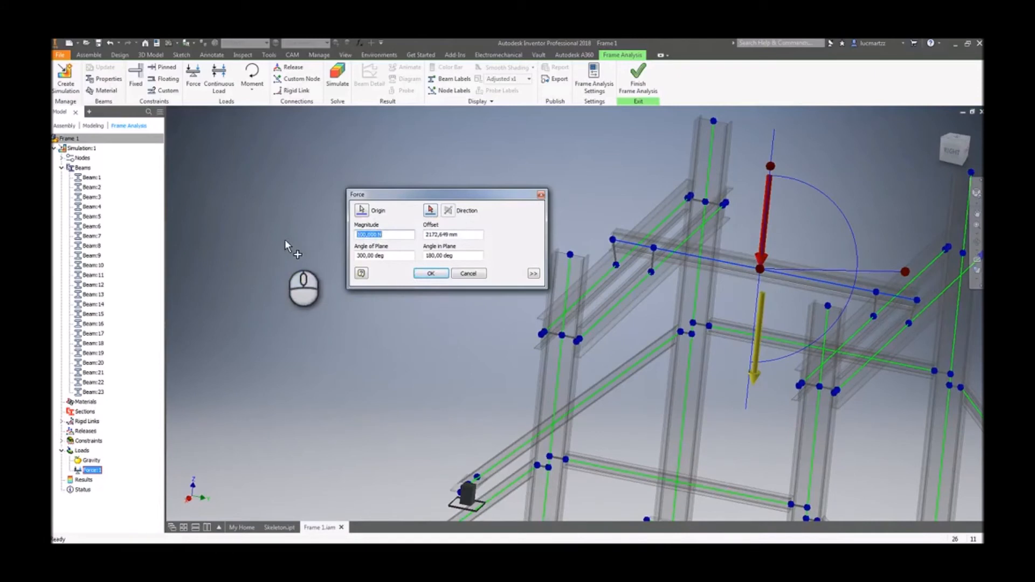
key("Left")
key("Left")
key("Left")
key("Left")
key("Left")
key("Left")
key("Left")
key("Left")
type("00")
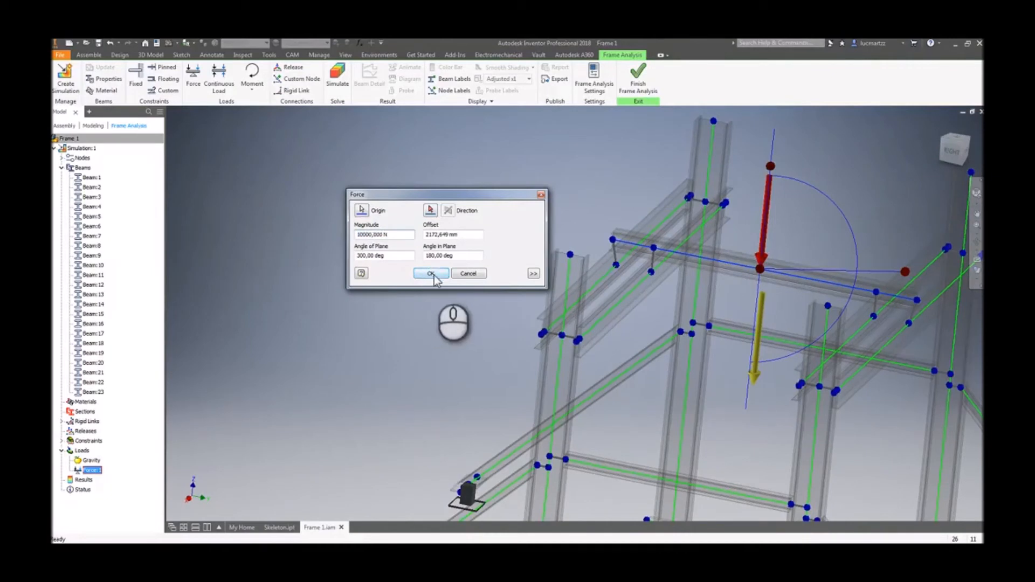
- Rotate the force's angle of plane to 0 deg
left_click(390, 258)
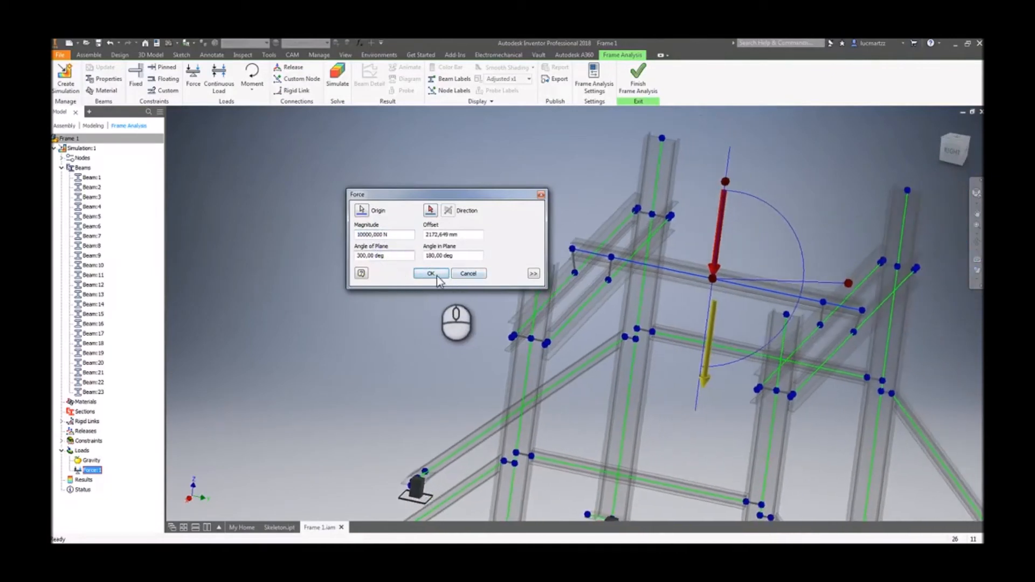
left_click_drag(847, 283, 735, 238)
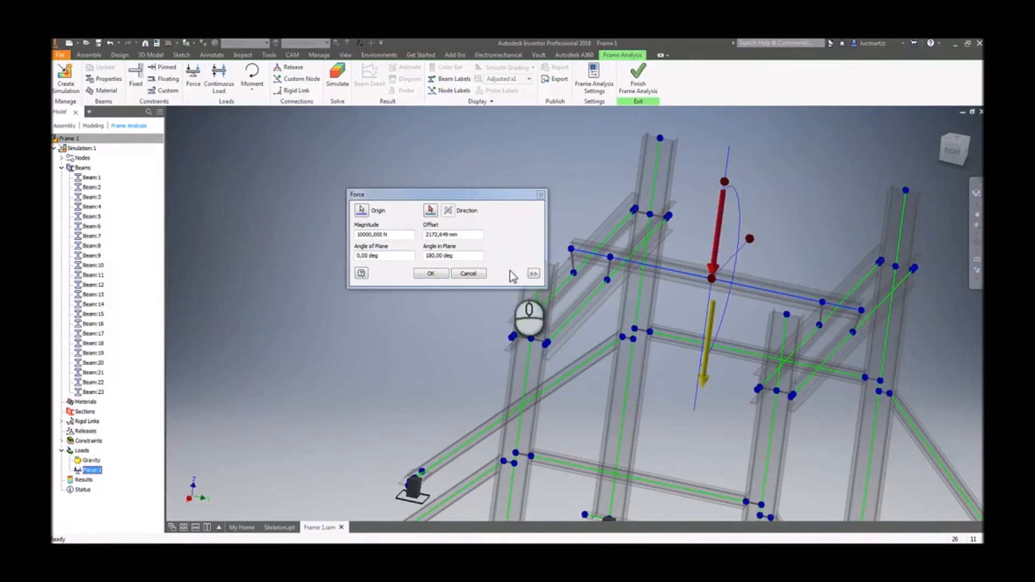
left_click(464, 258)
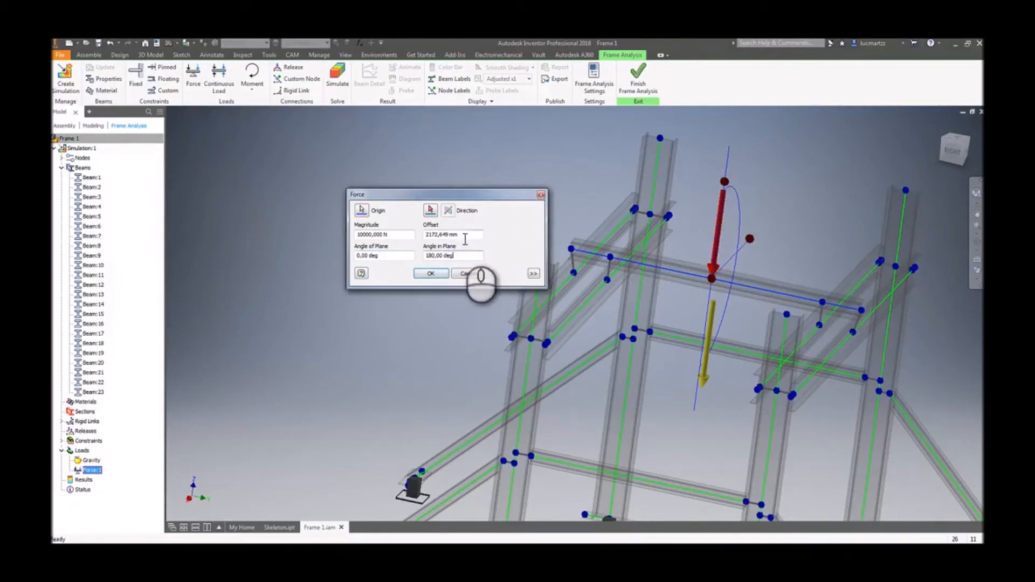
- Expand the force's extra options and enable Vector components, keeping the Assembly coordinate system
double_click(459, 236)
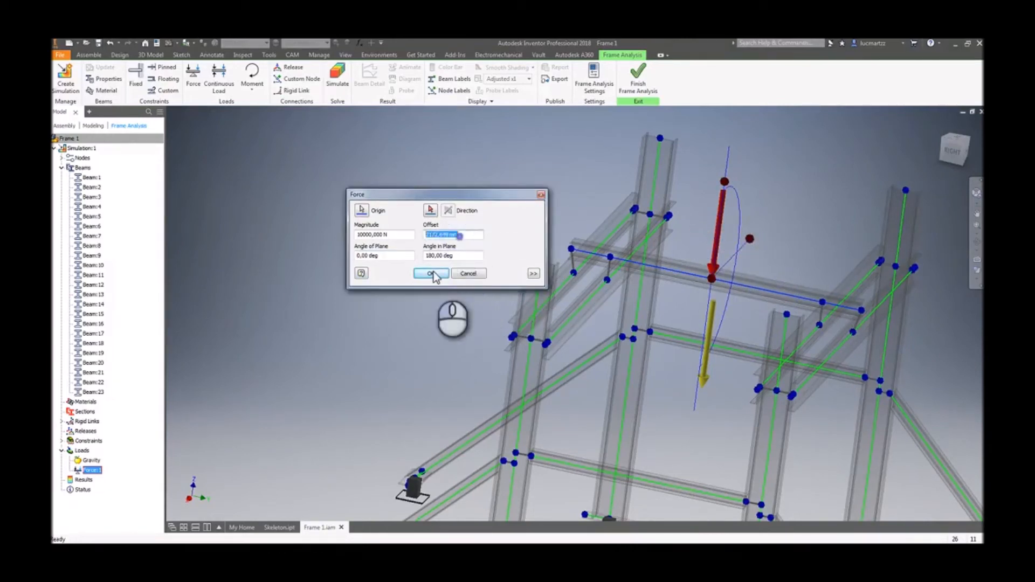
left_click(533, 273)
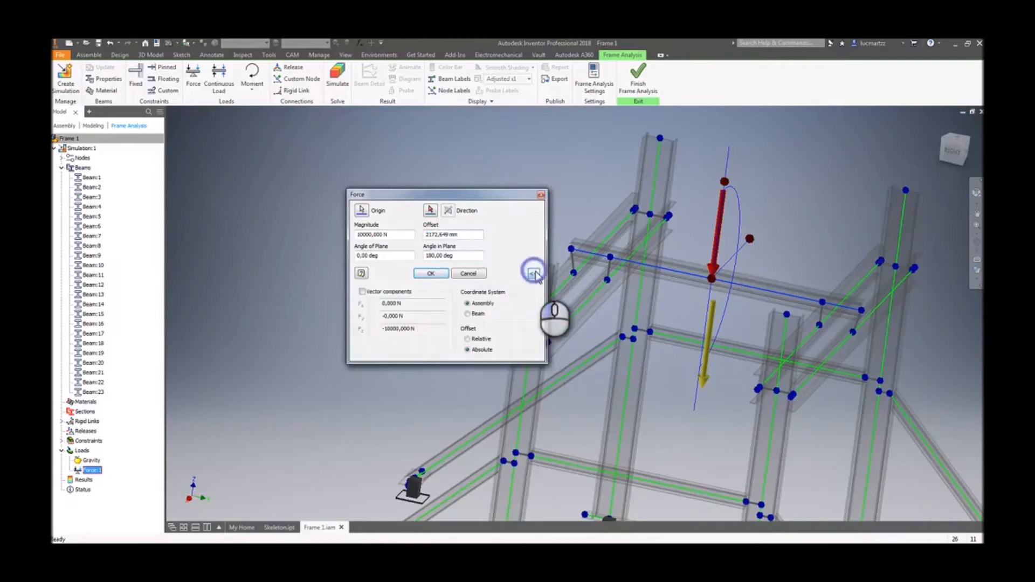
left_click(362, 292)
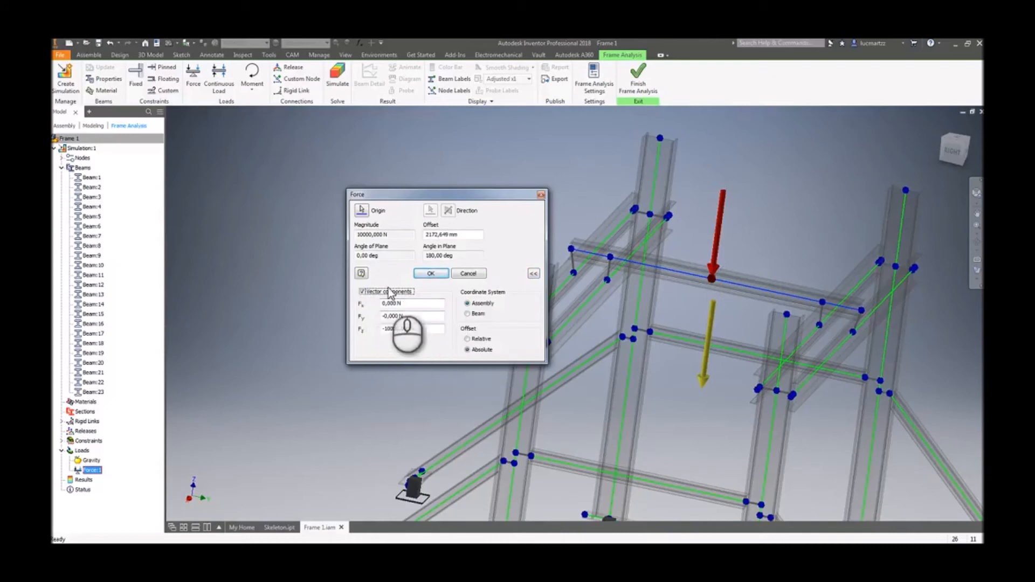
left_click(473, 313)
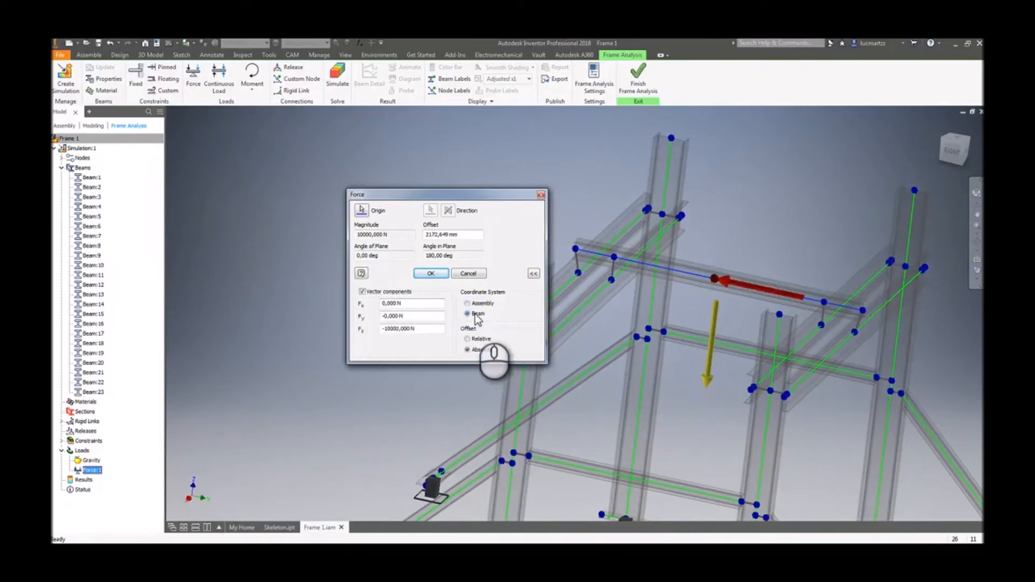
left_click(471, 302)
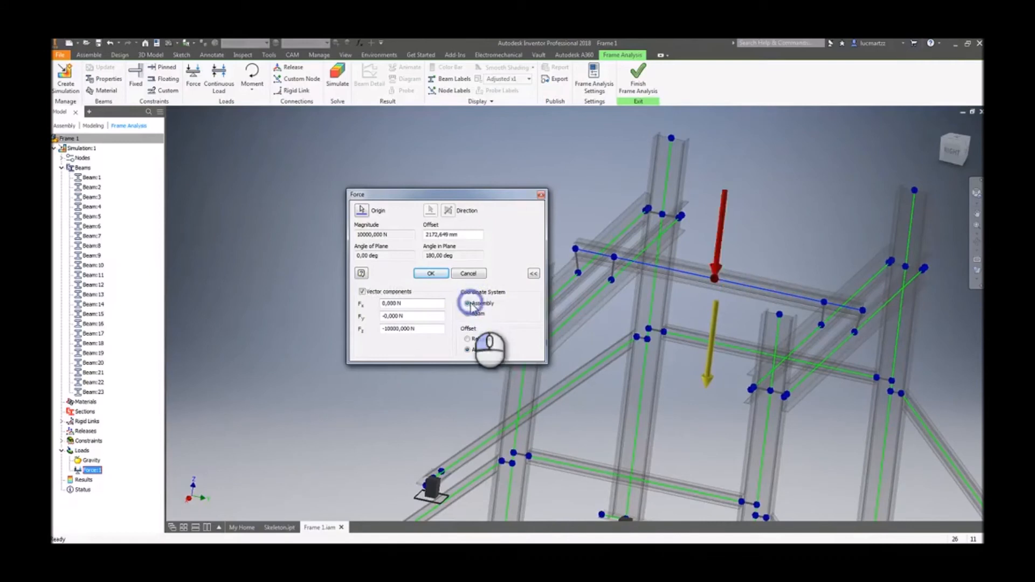
- Switch the force offset to Relative, set it to 0,5 and confirm the force
left_click(467, 339)
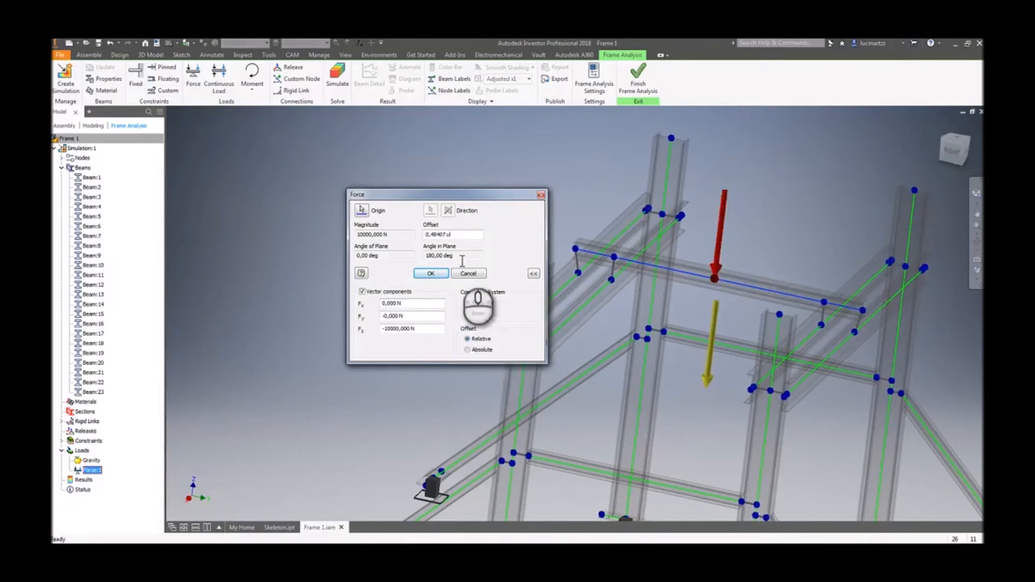
left_click(467, 350)
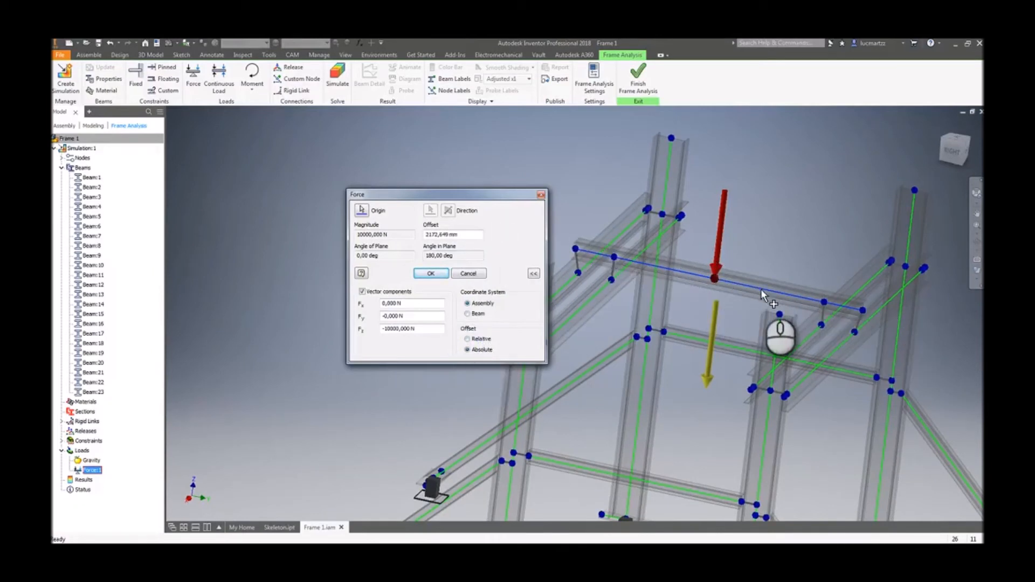
left_click(481, 340)
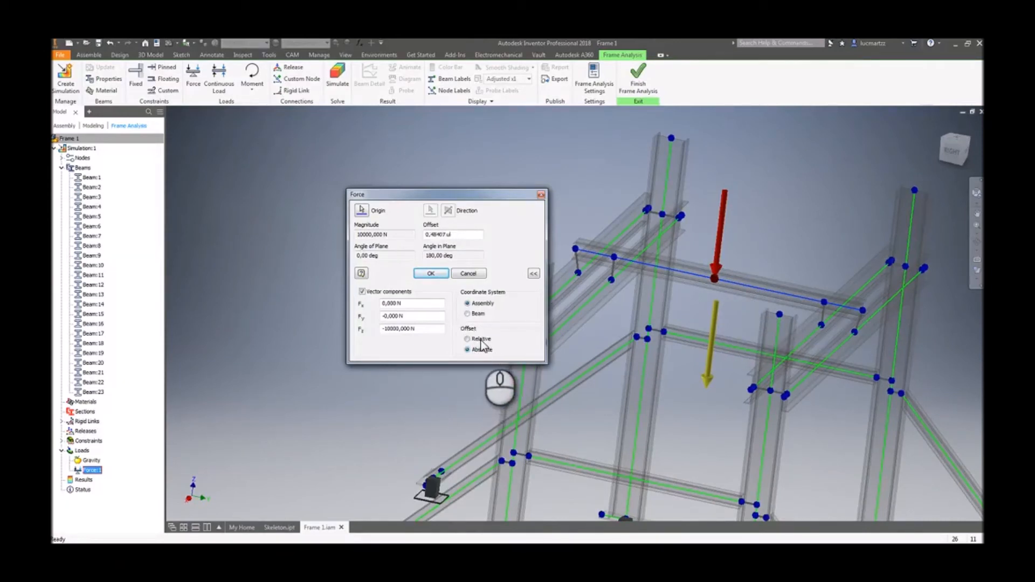
left_click(454, 235)
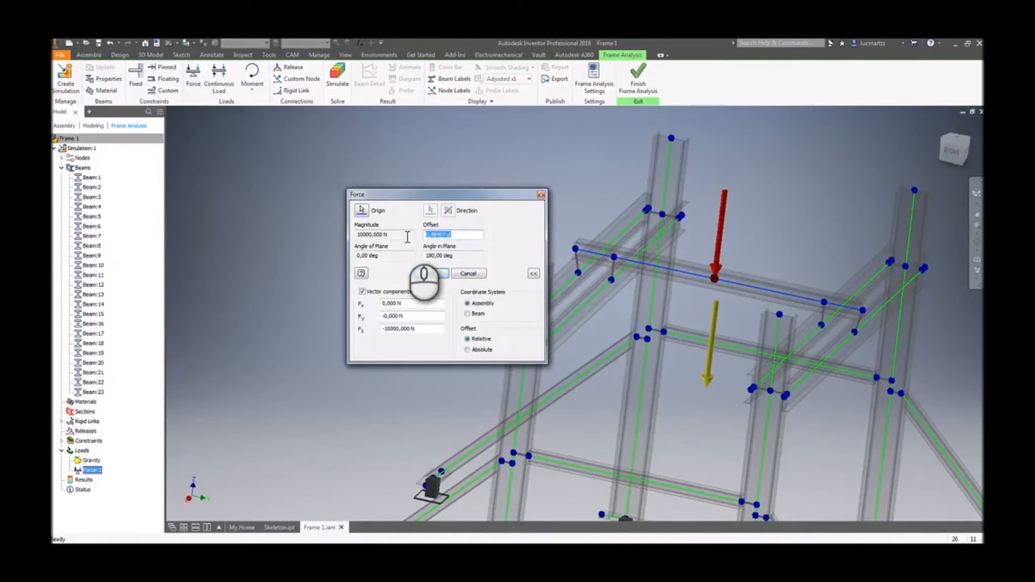
type("0,5")
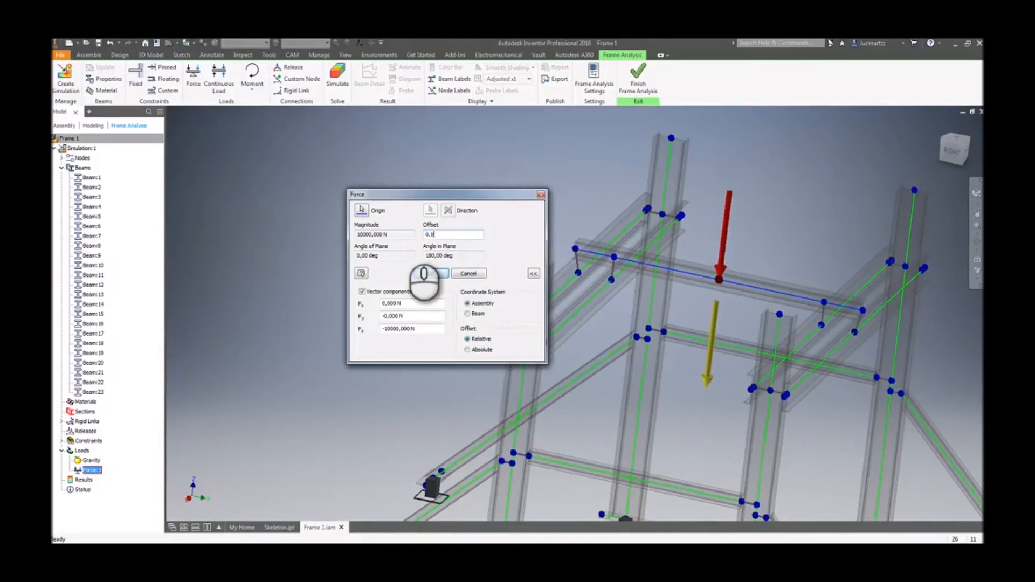
left_click(431, 273)
- Save the assembly
scroll(421, 208, "up", 3)
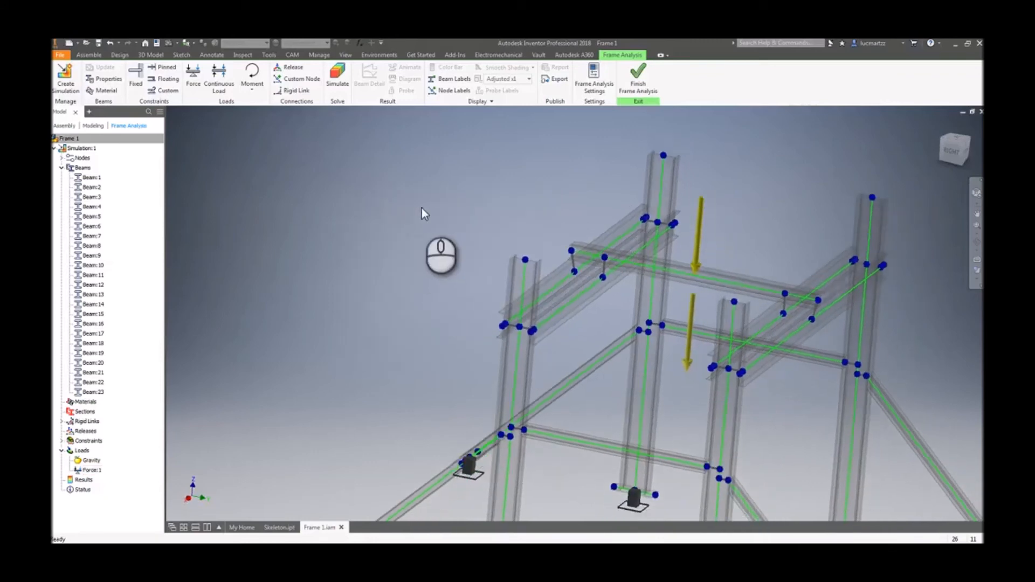
left_click(421, 207)
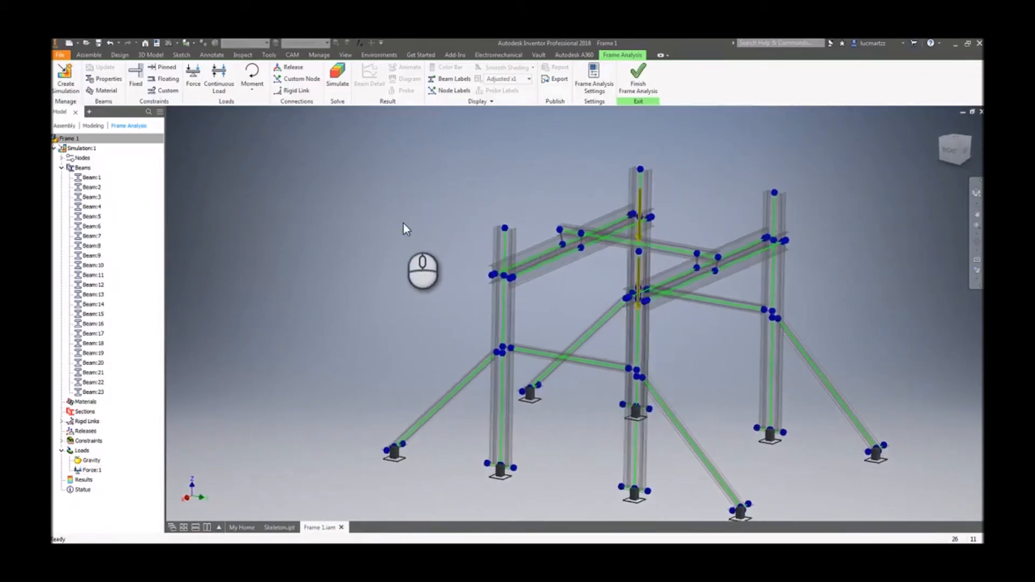
middle_click_drag(540, 232, 492, 189, "shift")
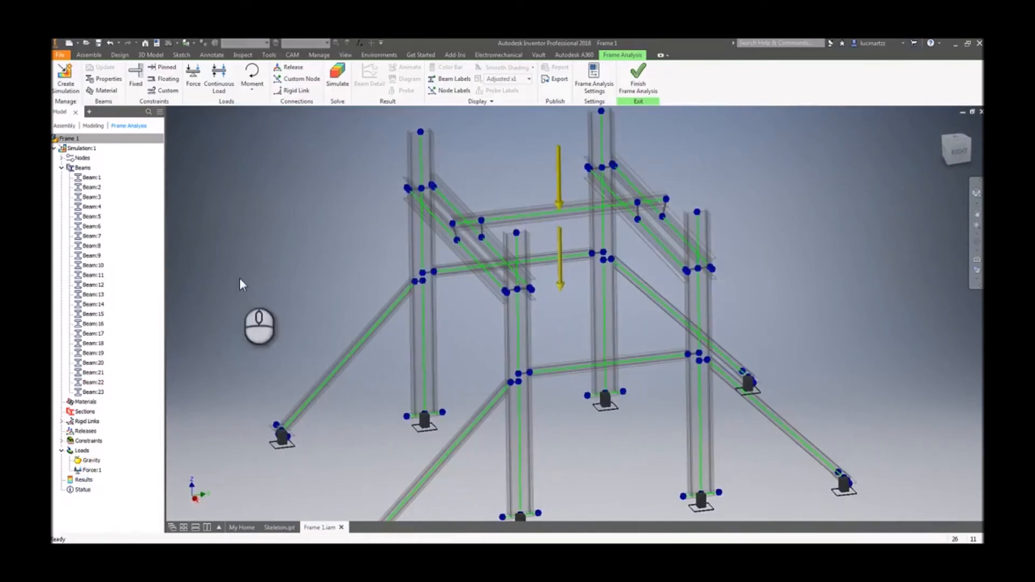
scroll(282, 269, "up", 3)
middle_click_drag(282, 269, 301, 269)
key("ctrl+s")
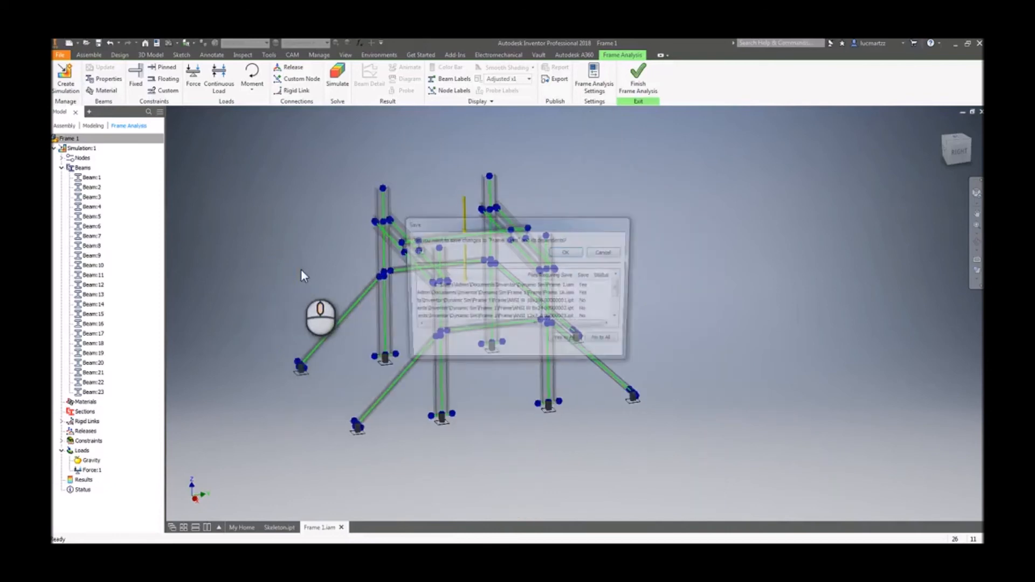
left_click(568, 252)
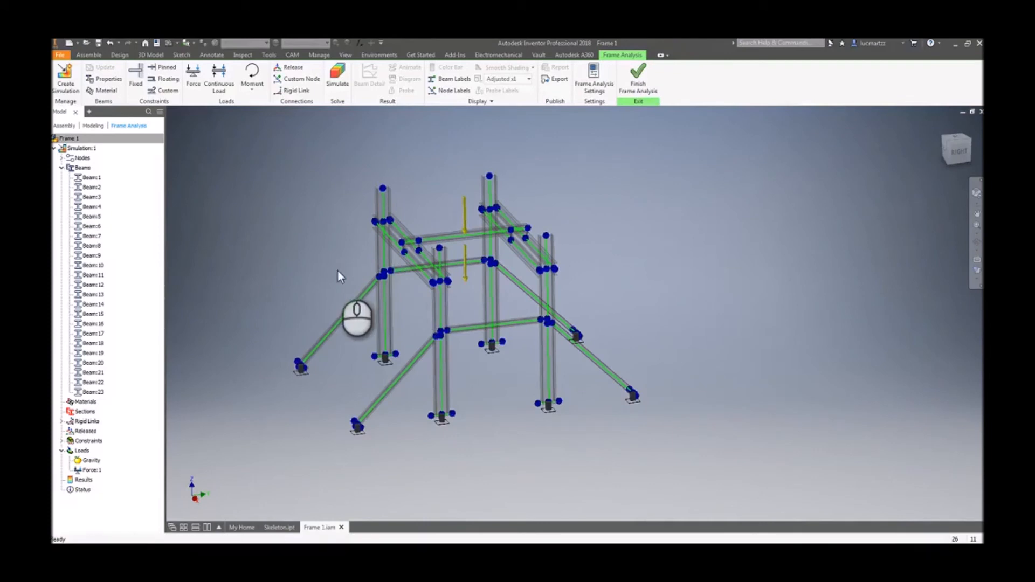
scroll(272, 168, "up", 2)
middle_click_drag(268, 175, 262, 128, "shift")
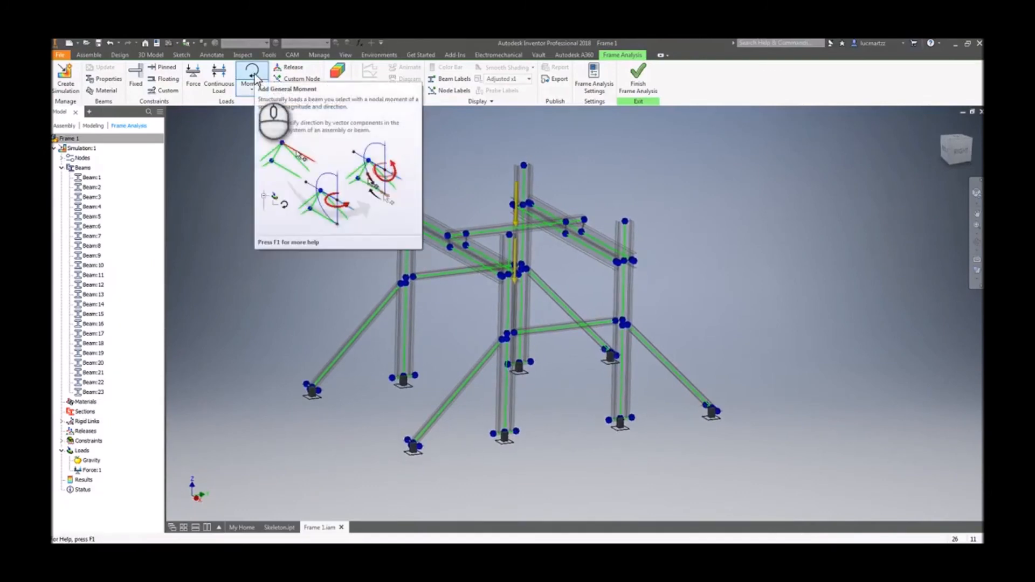
left_click(222, 79)
left_click(490, 228)
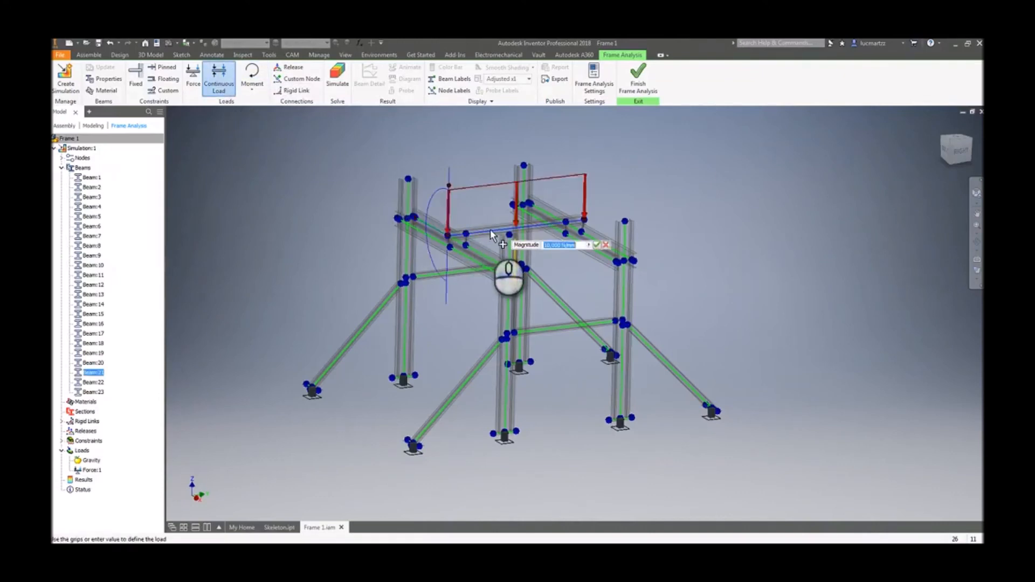
middle_click_drag(489, 228, 538, 259, "shift")
scroll(406, 188, "up", 4)
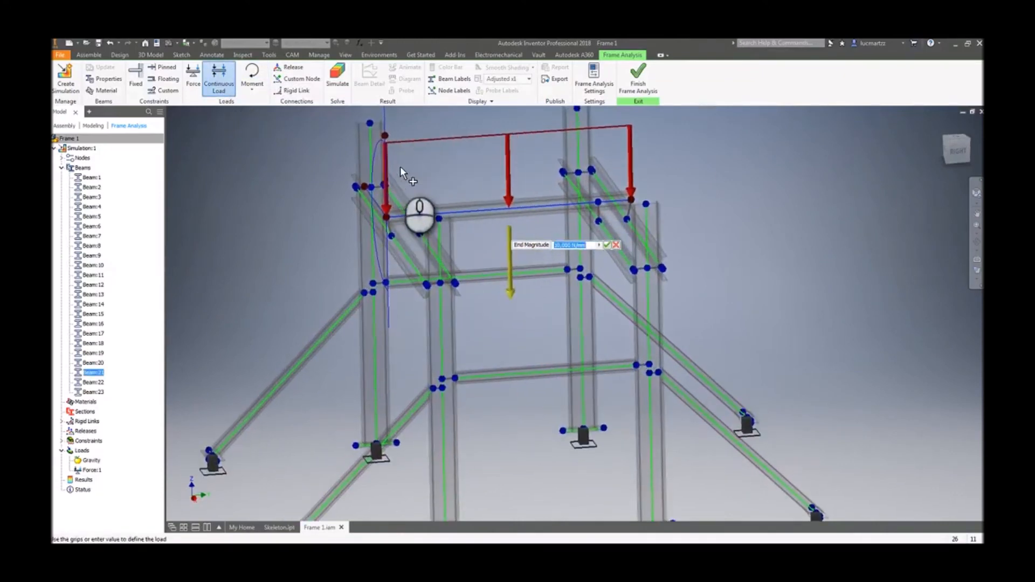
left_click(415, 184)
middle_click_drag(555, 225, 443, 298, "shift")
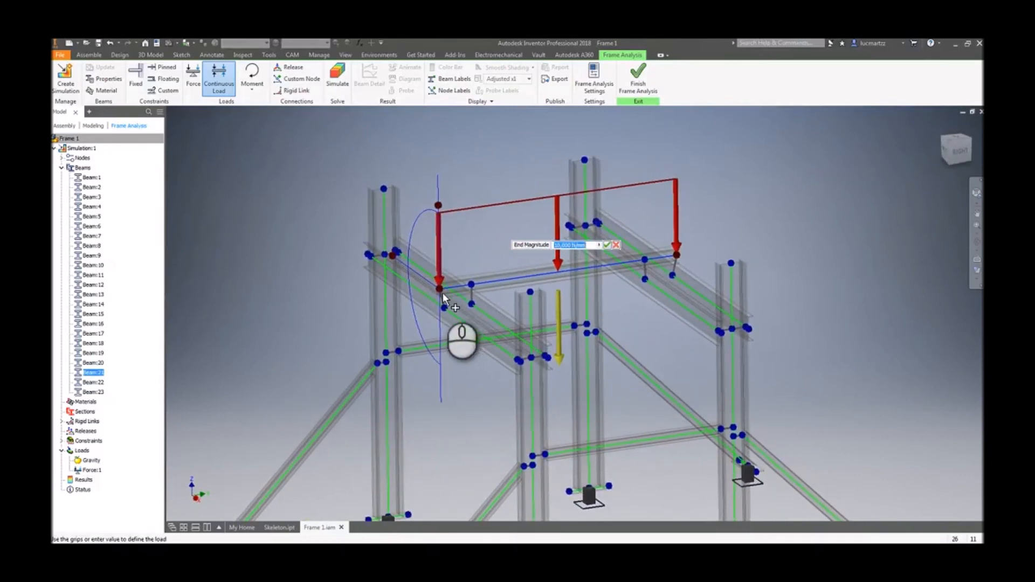
left_click(292, 199)
key("Escape")
left_click(273, 180)
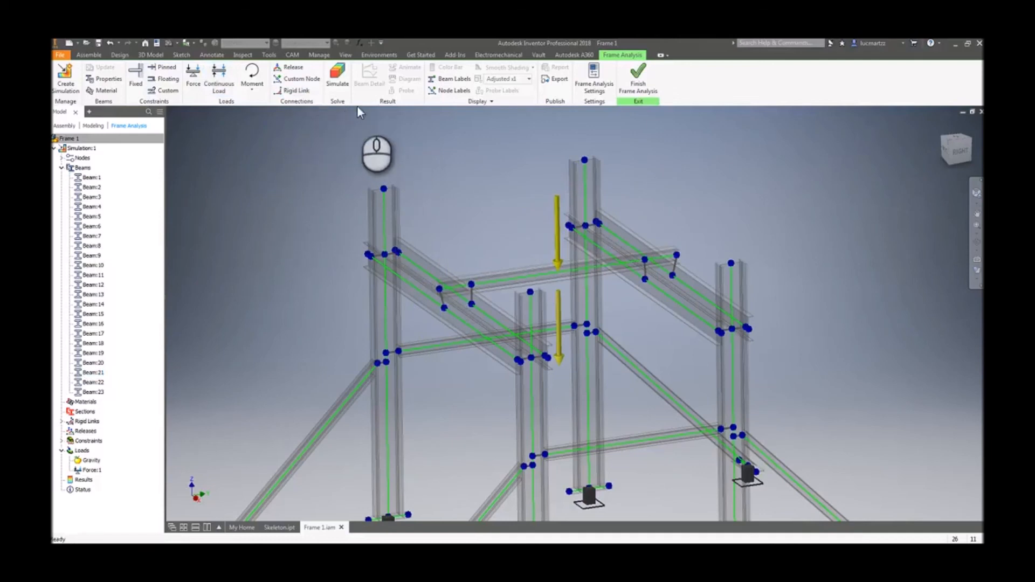
- Run the frame analysis simulation
left_click(338, 81)
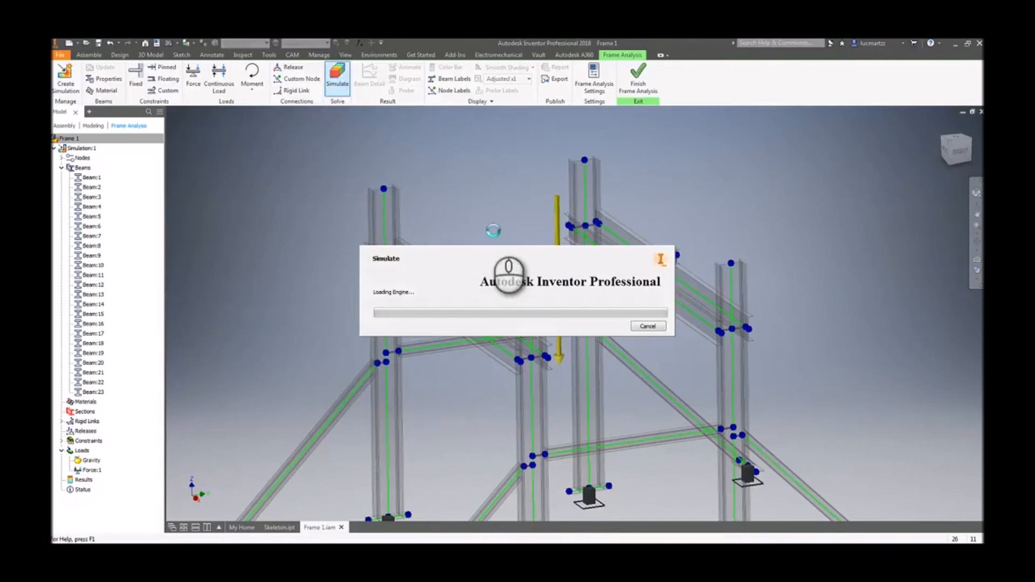
scroll(488, 226, "up", 3)
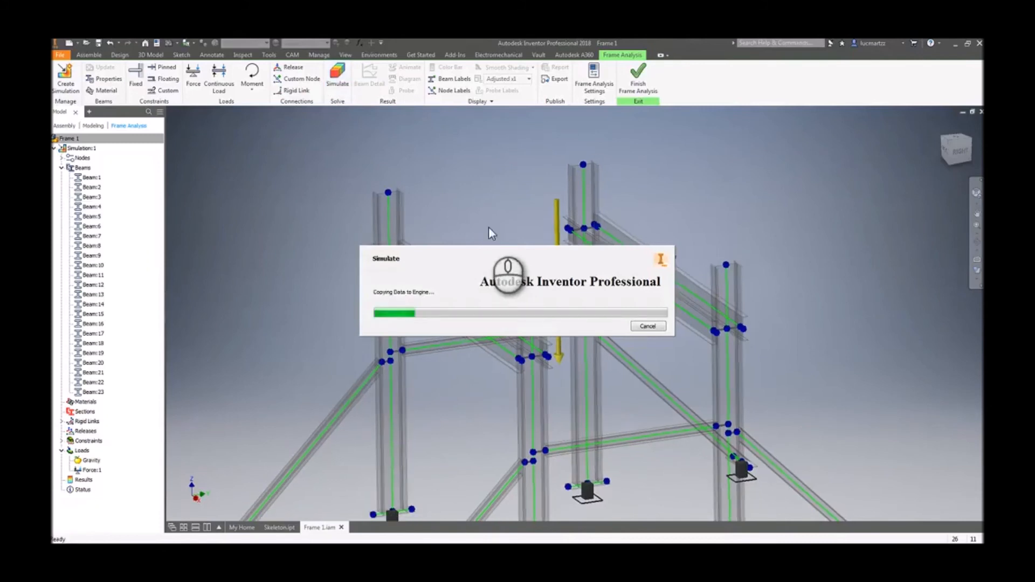
scroll(384, 170, "up", 1)
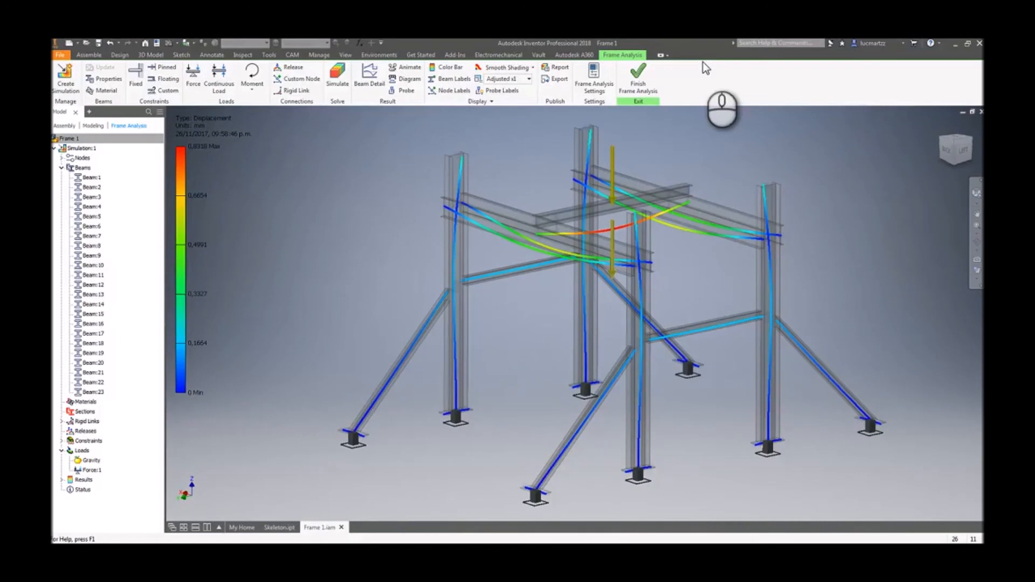
- Expand the Results and display the Displacement result
middle_click_drag(661, 118, 587, 141, "shift")
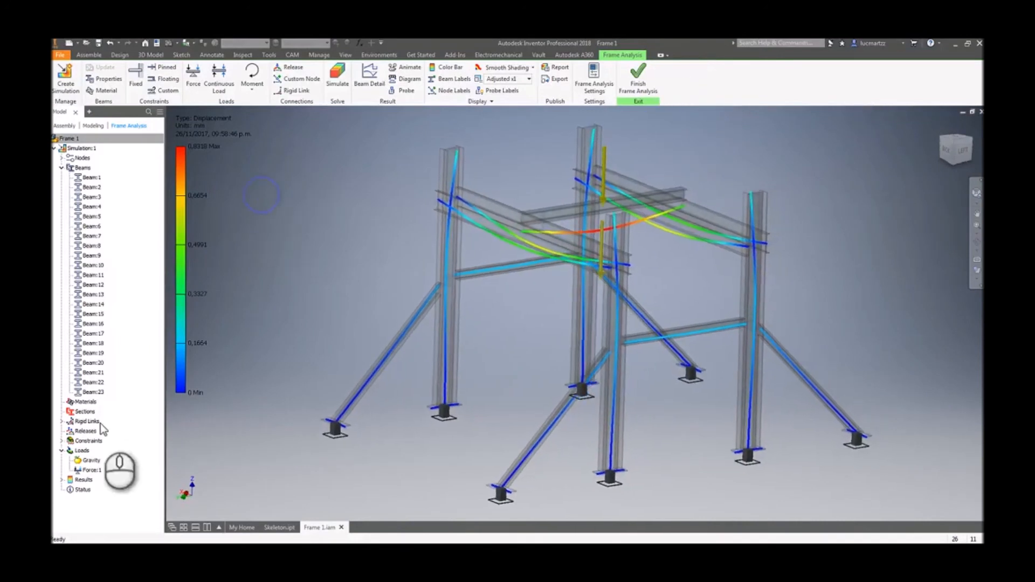
left_click(62, 480)
left_click(123, 447)
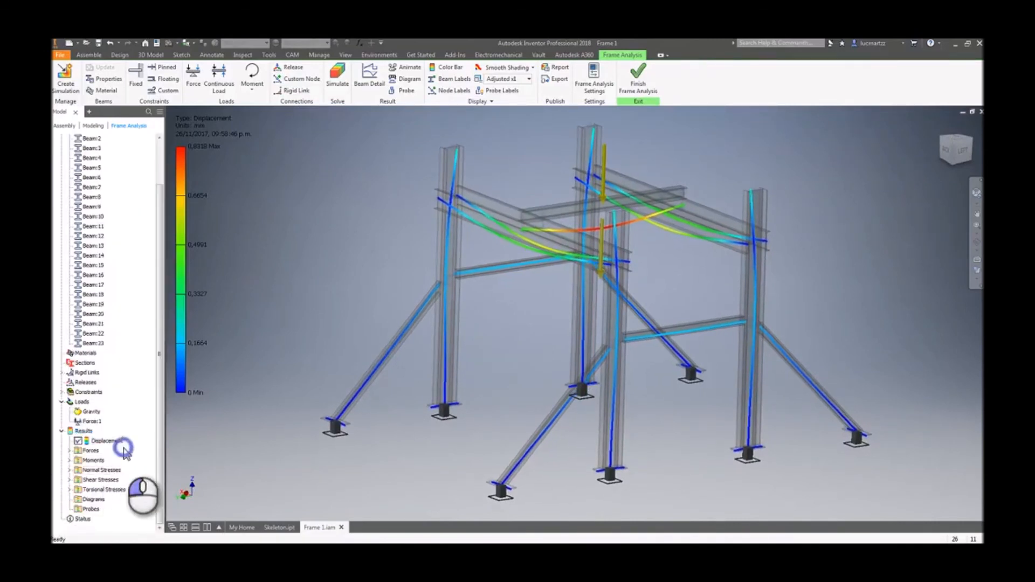
scroll(109, 454, "down", 2)
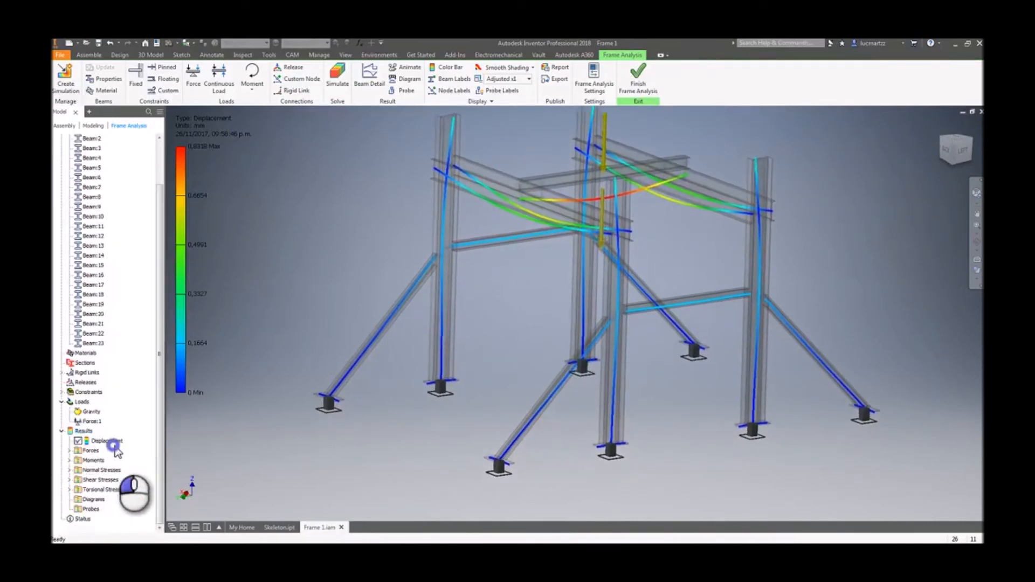